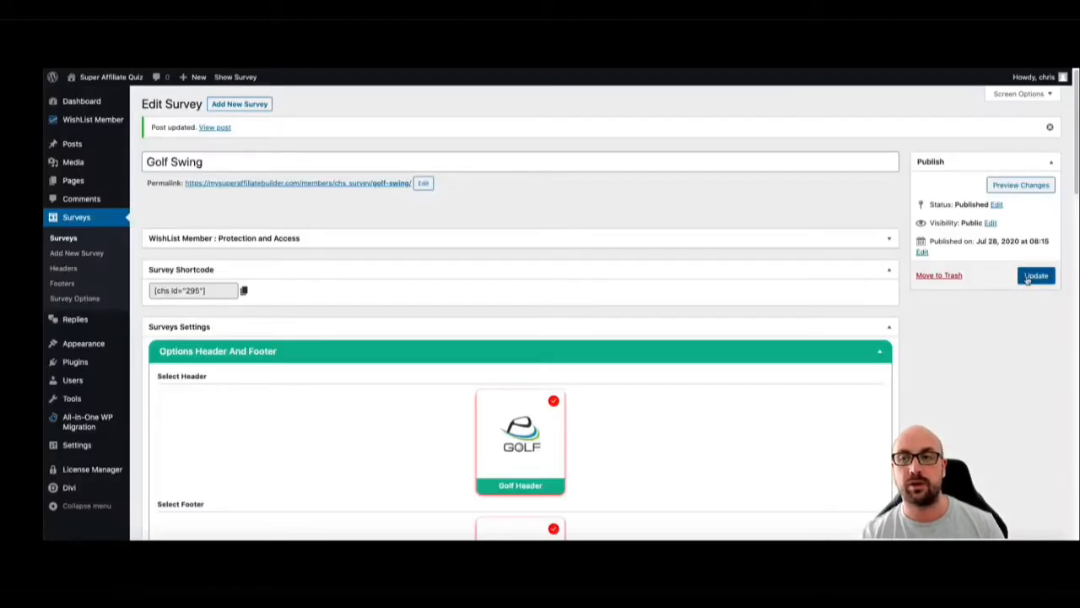
Save the Golf Swing survey's current settings and reload its live page
{"action": "left_click", "coordinate": [1034, 275]}
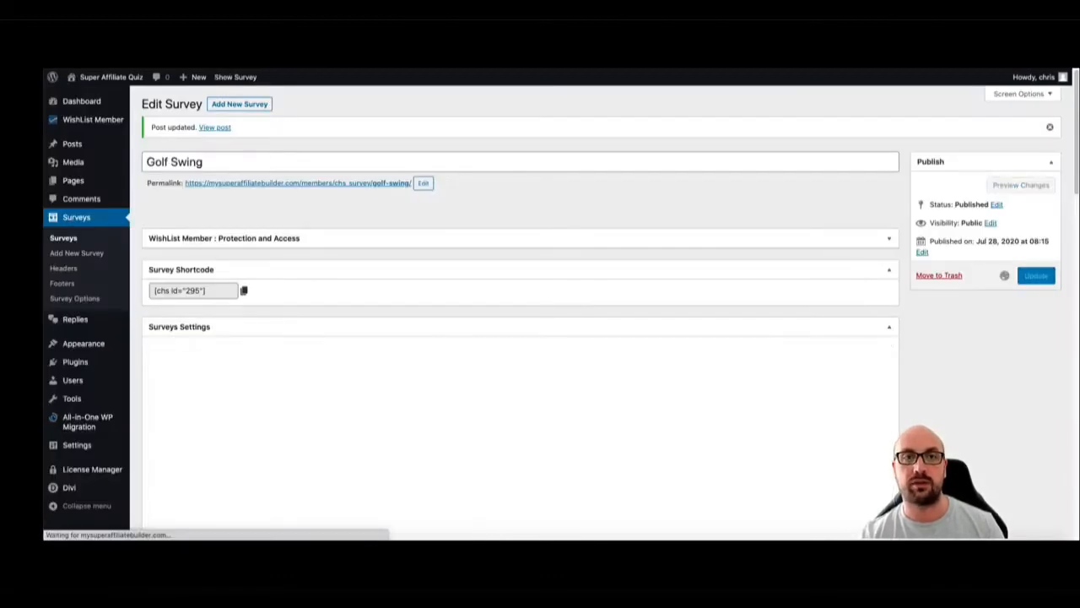
{"action": "key", "text": "super+r"}
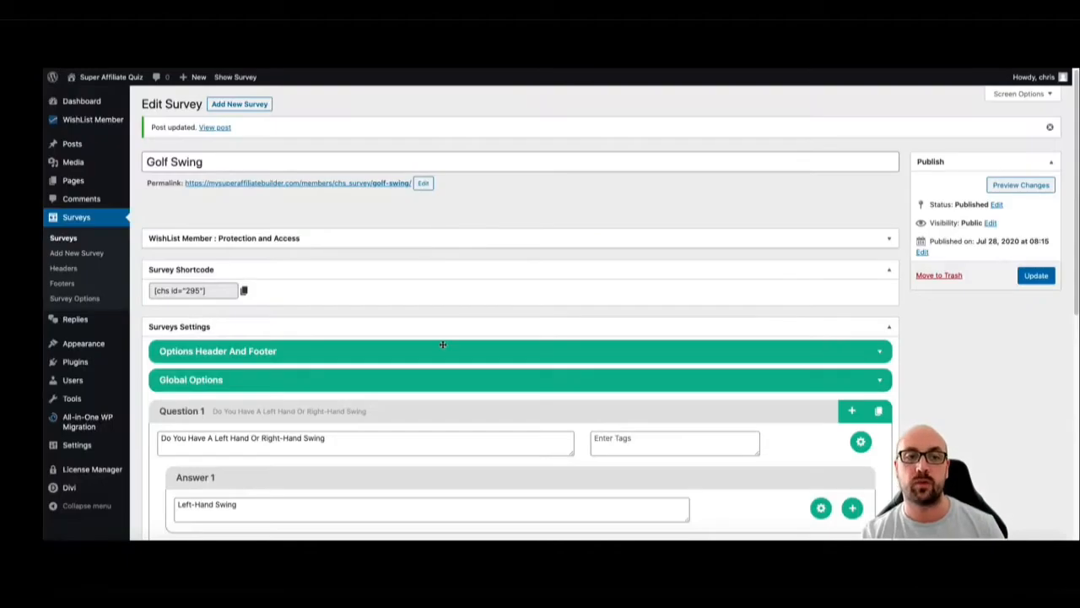
Open the survey's Global Options and examine the popup display choices and the button and background color settings
{"action": "scroll", "coordinate": [434, 349], "scroll_direction": "down", "scroll_amount": 1}
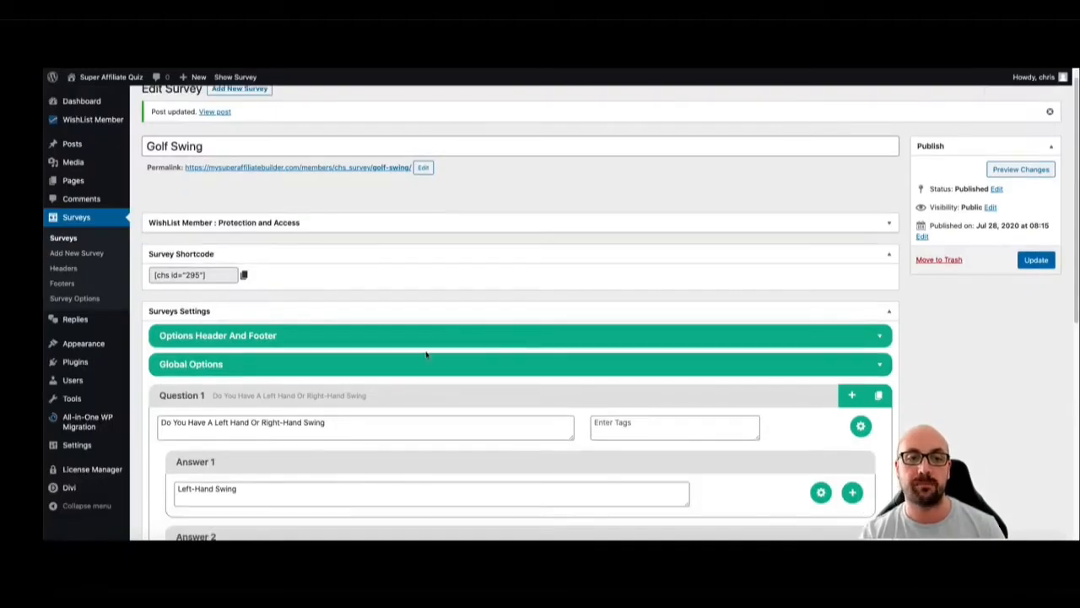
{"action": "left_click", "coordinate": [424, 361]}
{"action": "scroll", "coordinate": [417, 341], "scroll_direction": "down", "scroll_amount": 5}
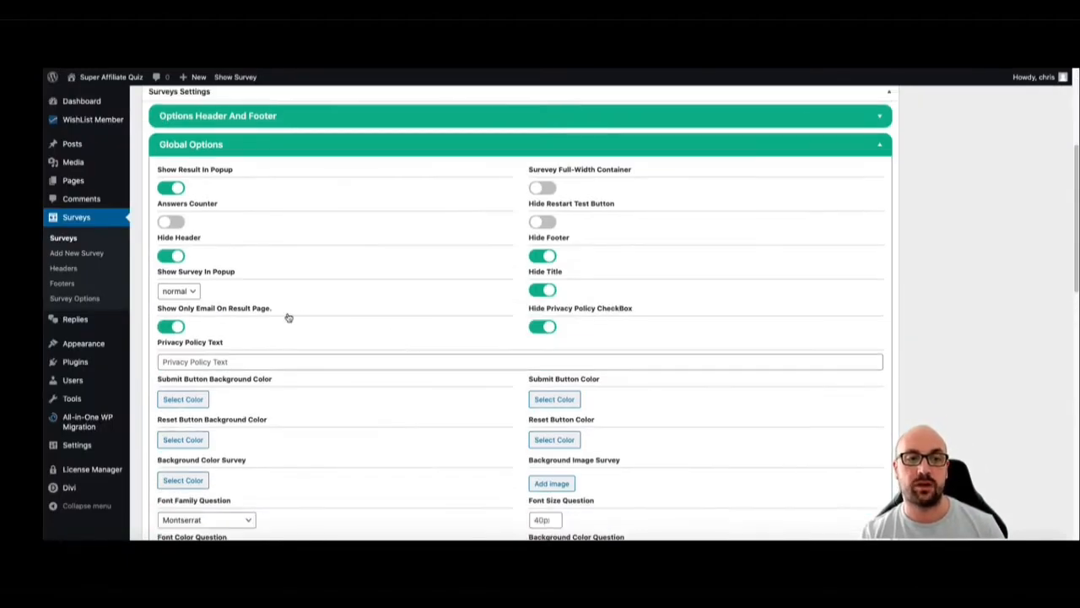
{"action": "left_click", "coordinate": [192, 291]}
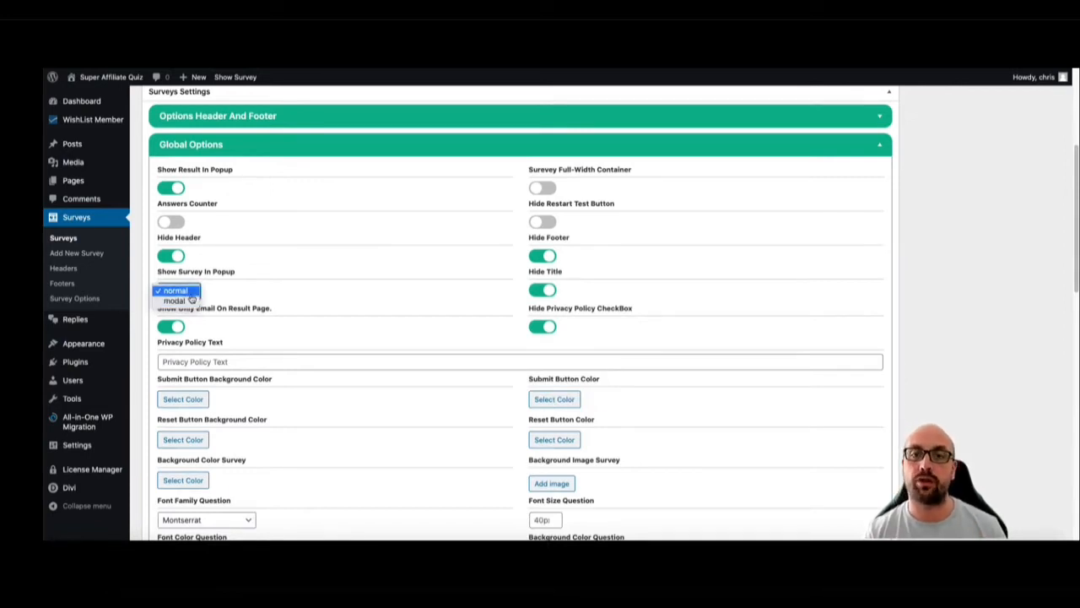
{"action": "left_click", "coordinate": [348, 302]}
{"action": "scroll", "coordinate": [354, 304], "scroll_direction": "down", "scroll_amount": 2}
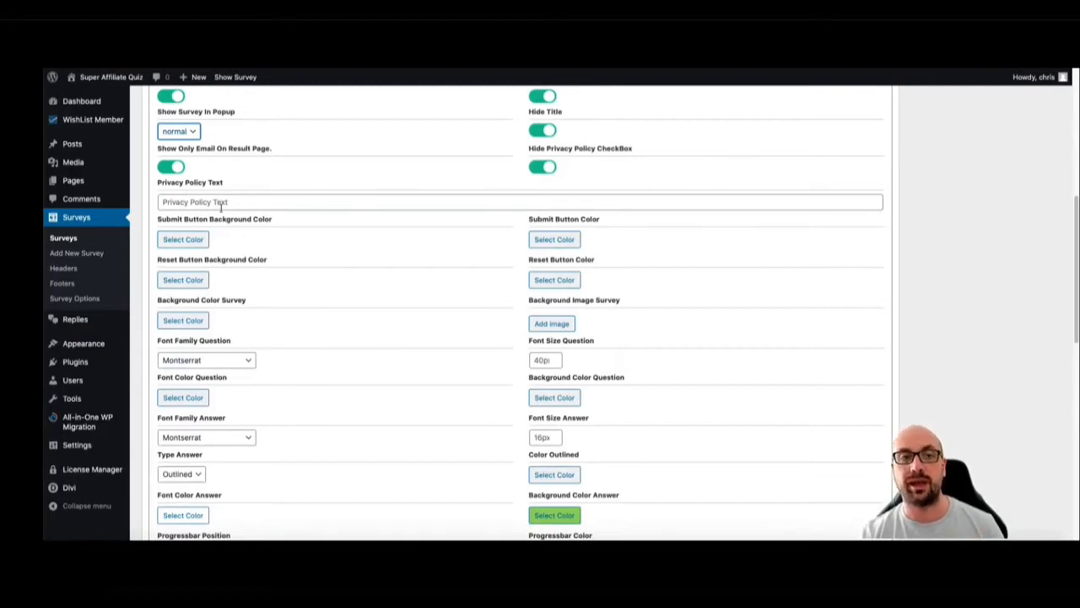
{"action": "scroll", "coordinate": [194, 207], "scroll_direction": "down", "scroll_amount": 1}
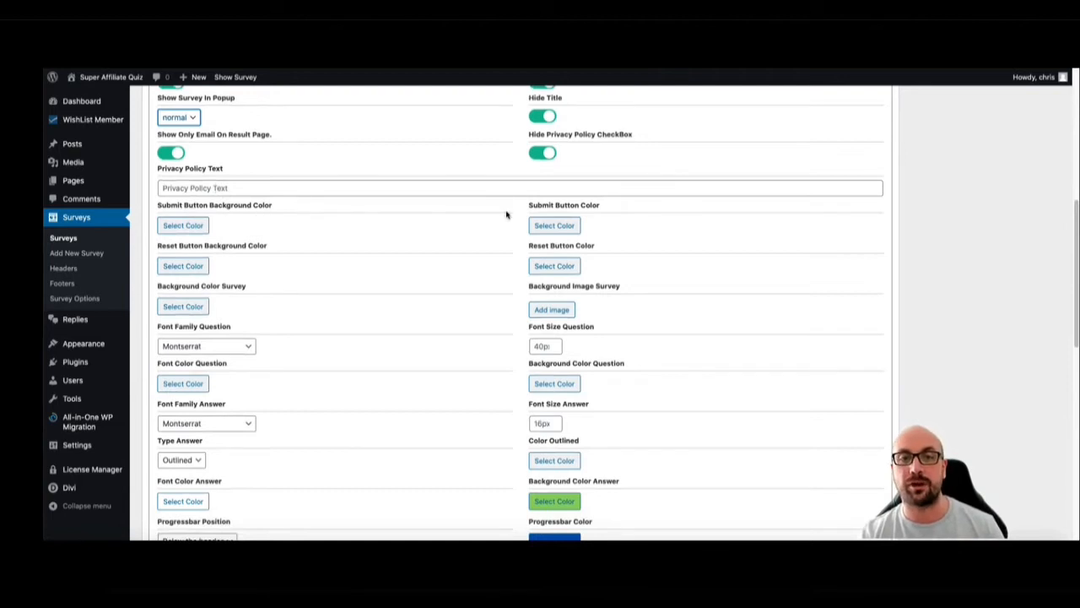
{"action": "scroll", "coordinate": [543, 211], "scroll_direction": "down", "scroll_amount": 1}
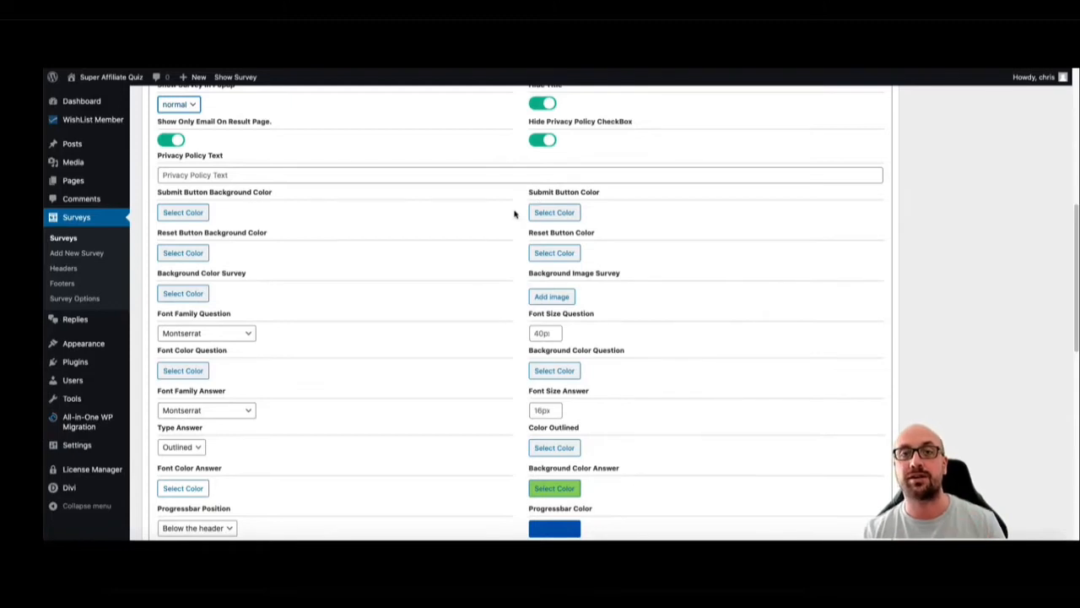
{"action": "scroll", "coordinate": [484, 224], "scroll_direction": "down", "scroll_amount": 1}
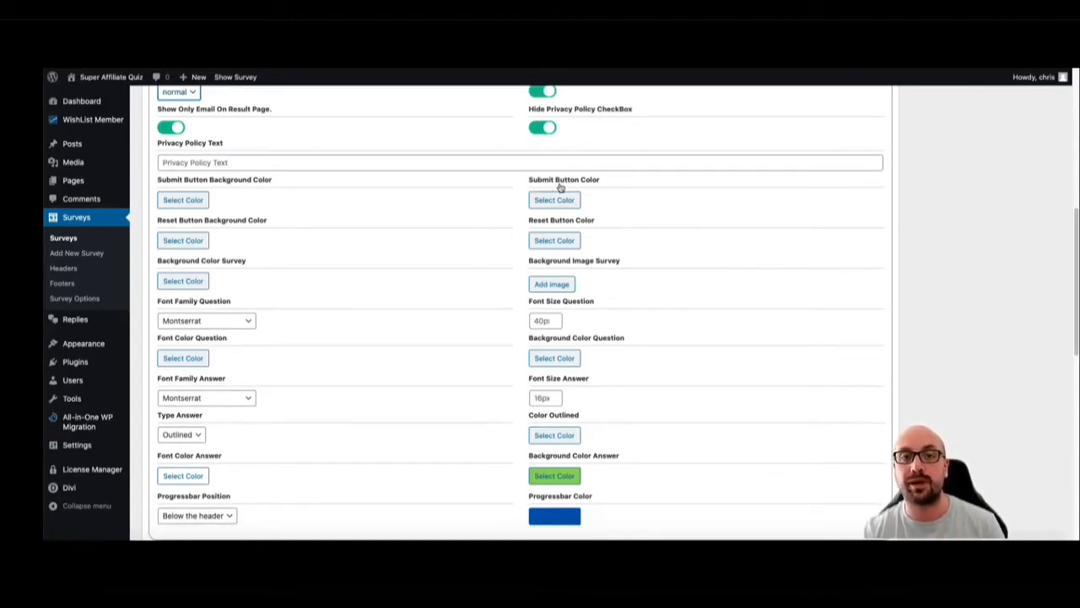
{"action": "scroll", "coordinate": [470, 223], "scroll_direction": "down", "scroll_amount": 1}
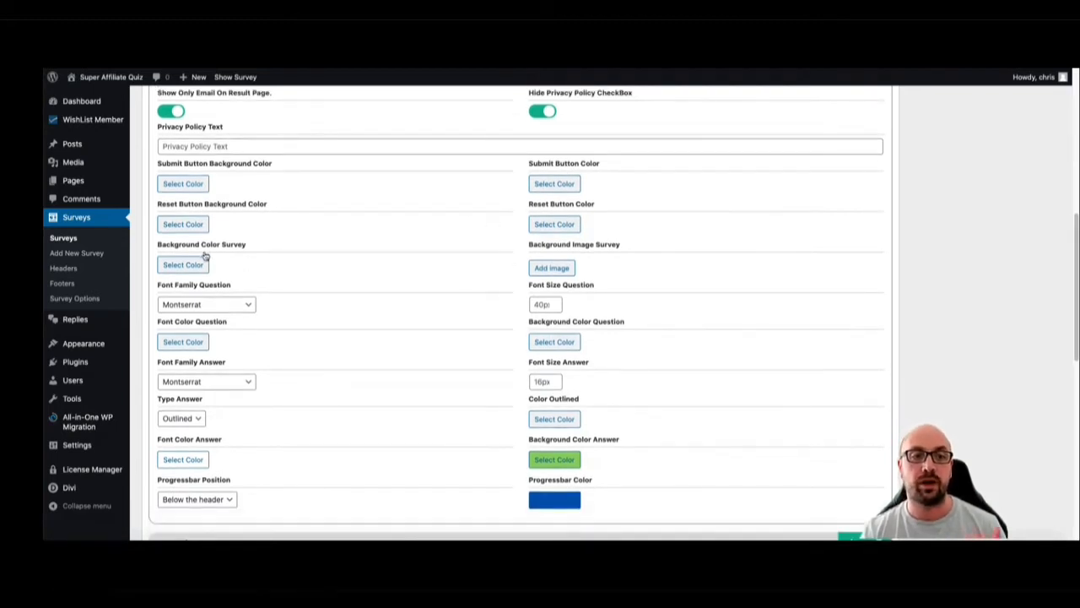
{"action": "scroll", "coordinate": [559, 255], "scroll_direction": "down", "scroll_amount": 1}
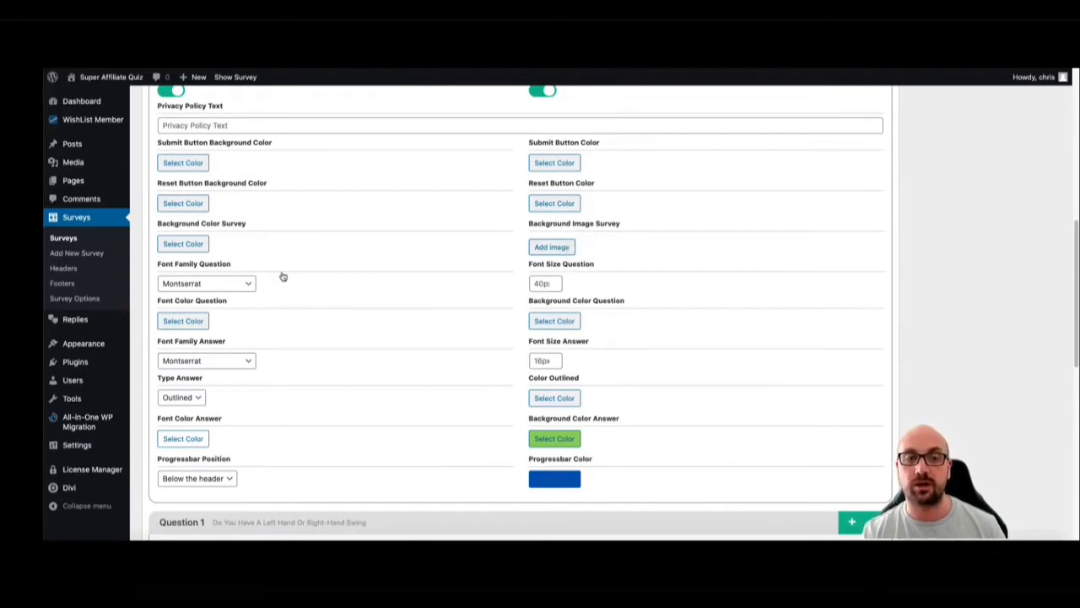
Examine the font families offered for the question text
{"action": "left_click", "coordinate": [223, 286]}
{"action": "scroll", "coordinate": [207, 385], "scroll_direction": "down", "scroll_amount": 5}
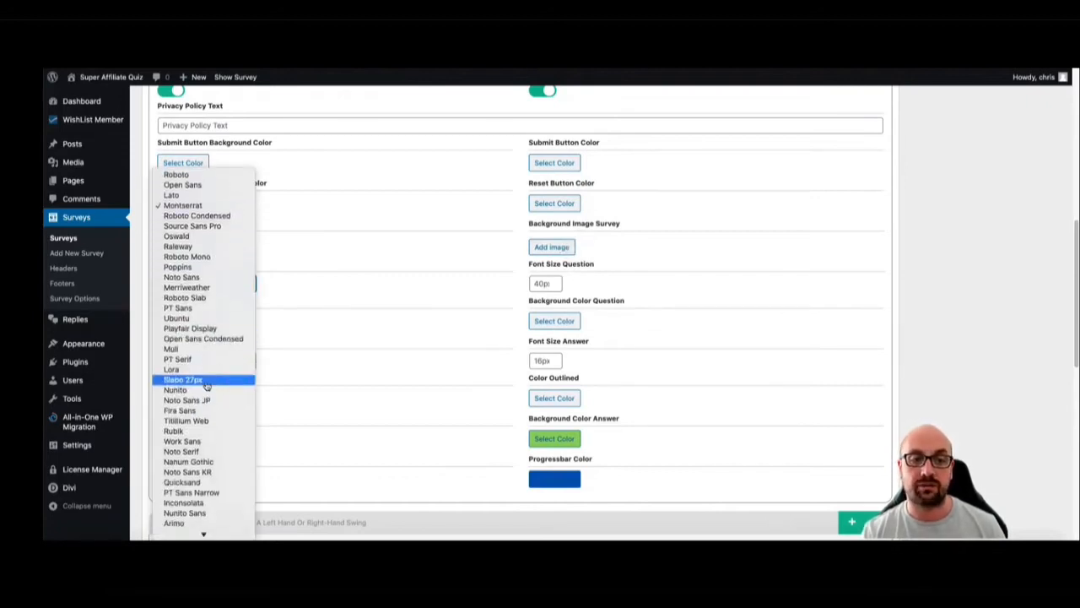
{"action": "scroll", "coordinate": [207, 384], "scroll_direction": "down", "scroll_amount": 3}
{"action": "scroll", "coordinate": [206, 381], "scroll_direction": "up", "scroll_amount": 3}
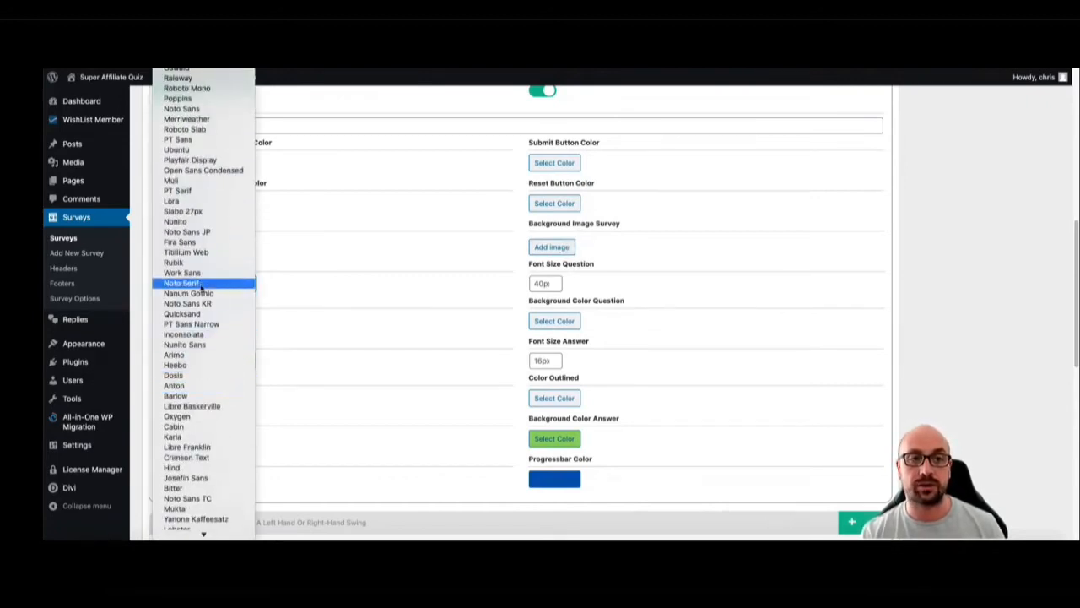
{"action": "left_click", "coordinate": [338, 292]}
Set the answer background color to the preset red and update the survey
{"action": "scroll", "coordinate": [306, 296], "scroll_direction": "down", "scroll_amount": 2}
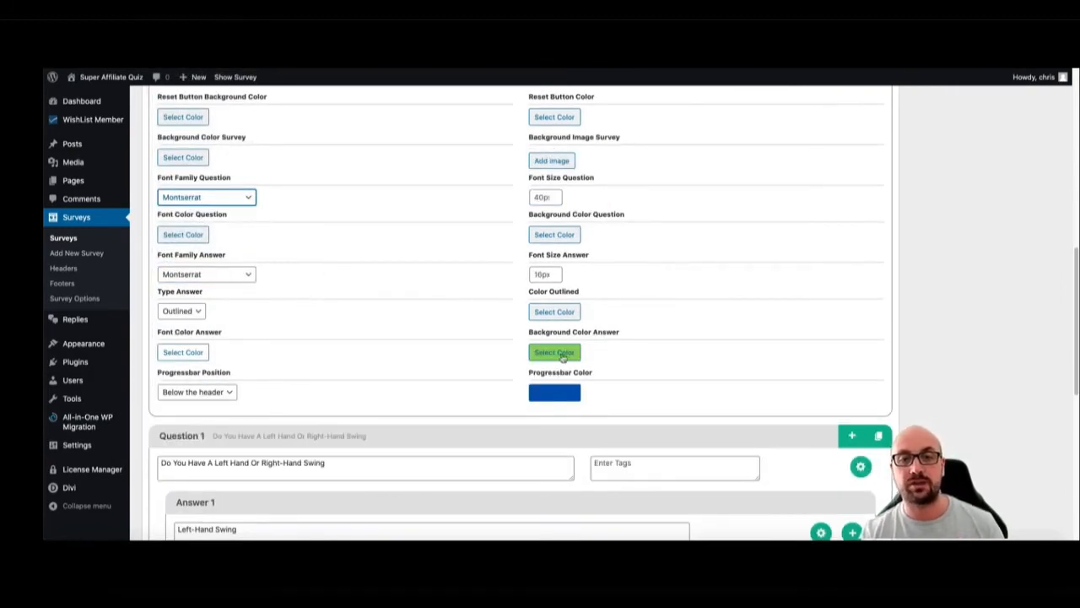
{"action": "left_click", "coordinate": [563, 354]}
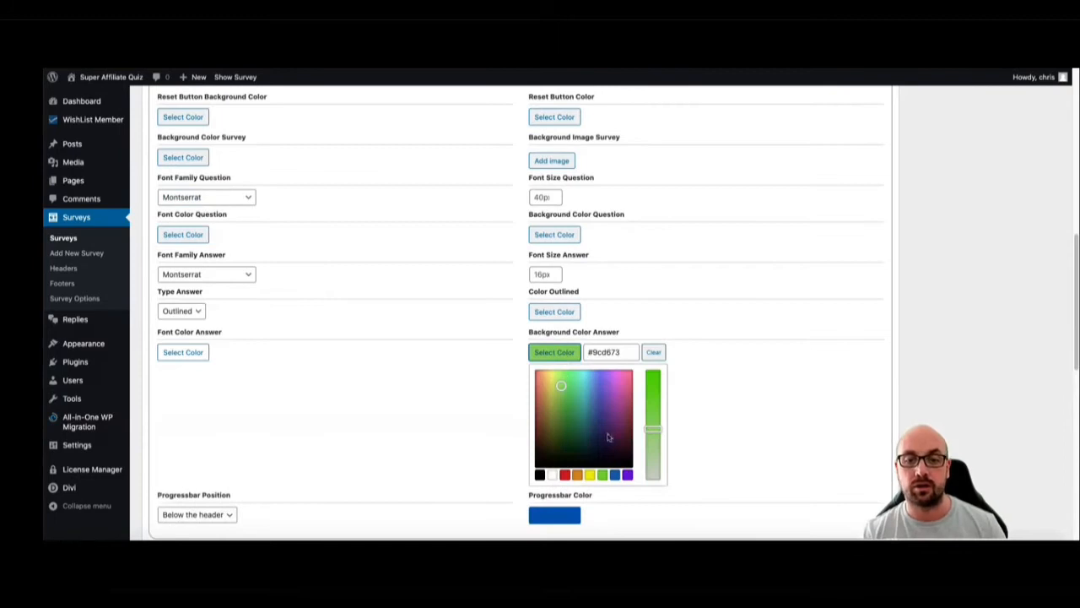
{"action": "left_click", "coordinate": [567, 475]}
{"action": "left_click", "coordinate": [768, 381]}
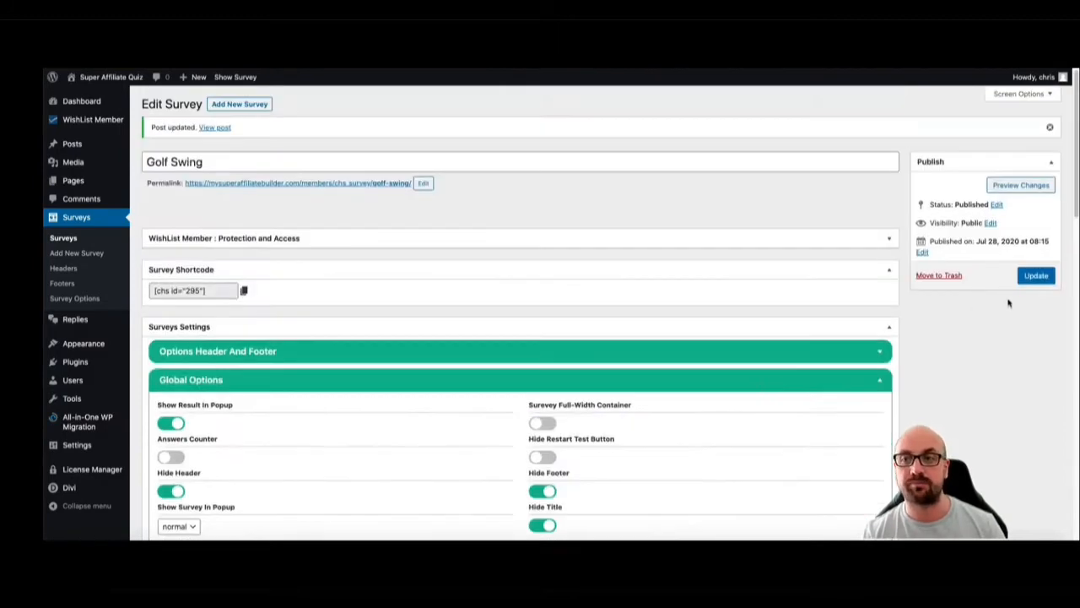
{"action": "left_click", "coordinate": [1037, 275]}
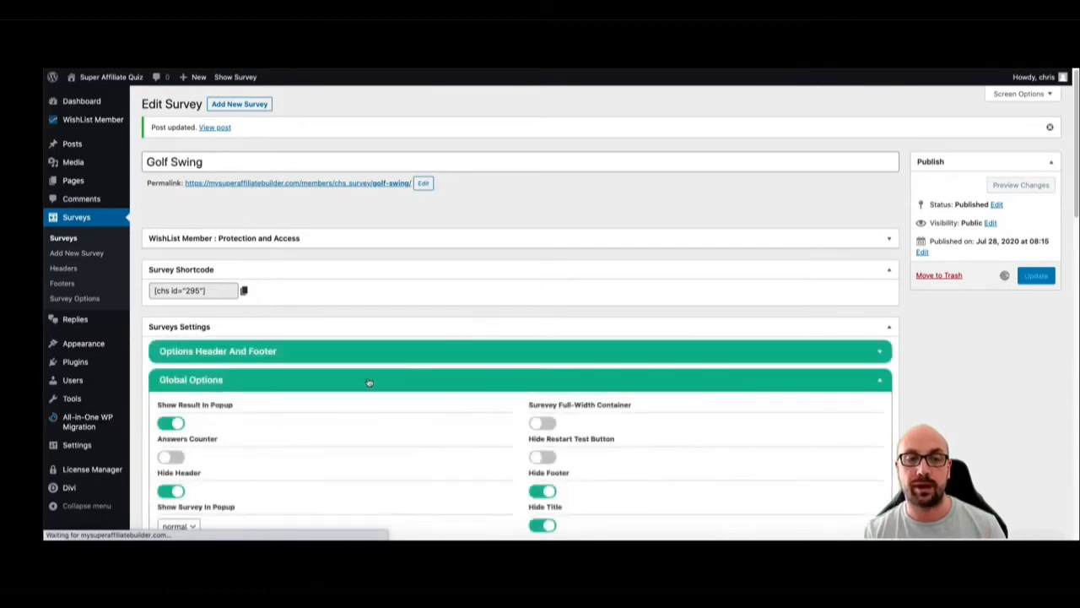
Set the progress bar color to bright green in the Global Options and update the survey
{"action": "scroll", "coordinate": [596, 400], "scroll_direction": "down", "scroll_amount": 3}
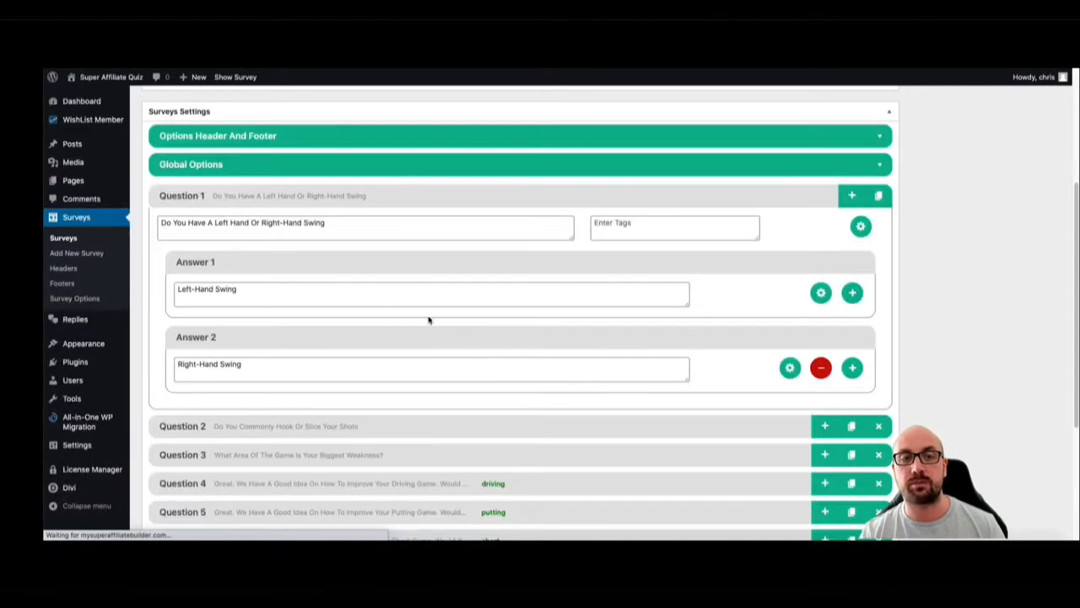
{"action": "left_click", "coordinate": [320, 165]}
{"action": "scroll", "coordinate": [550, 315], "scroll_direction": "down", "scroll_amount": 5}
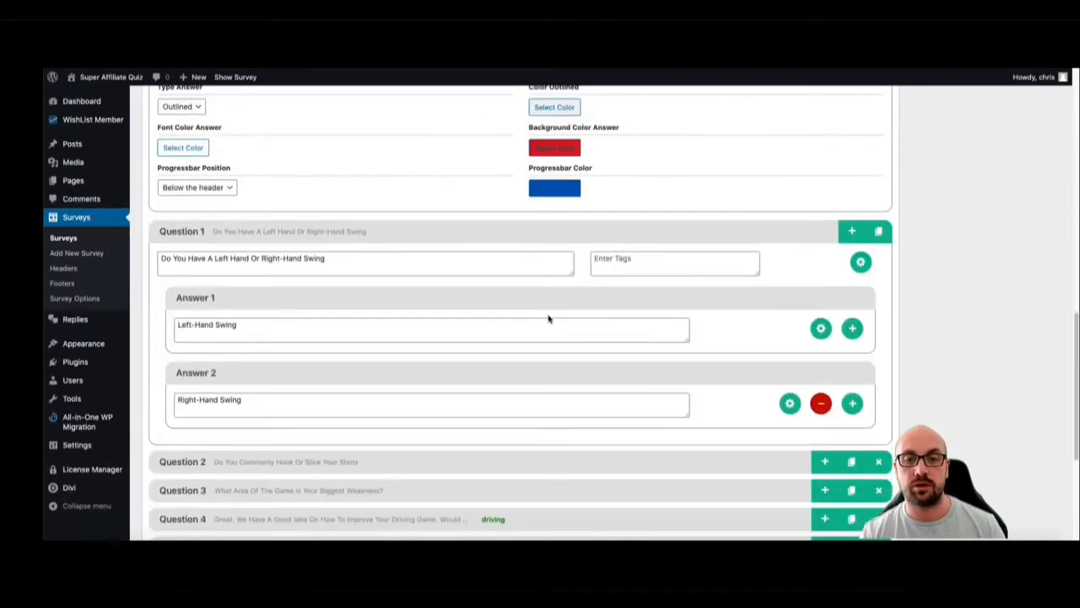
{"action": "left_click", "coordinate": [546, 191]}
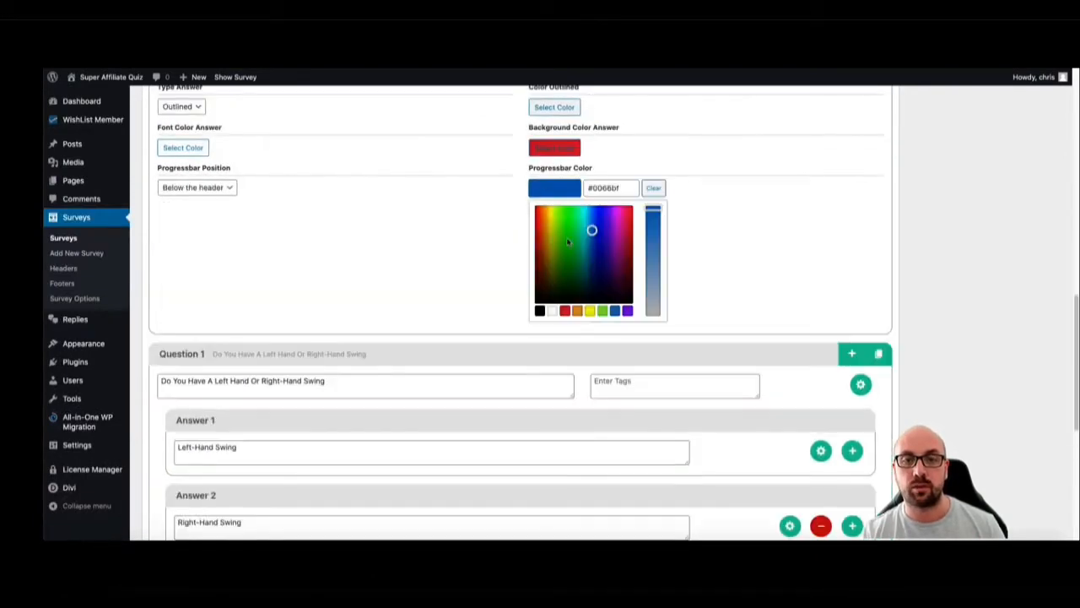
{"action": "left_click", "coordinate": [549, 219]}
{"action": "left_click", "coordinate": [554, 214]}
{"action": "left_click", "coordinate": [709, 238]}
{"action": "scroll", "coordinate": [760, 238], "scroll_direction": "up", "scroll_amount": 5}
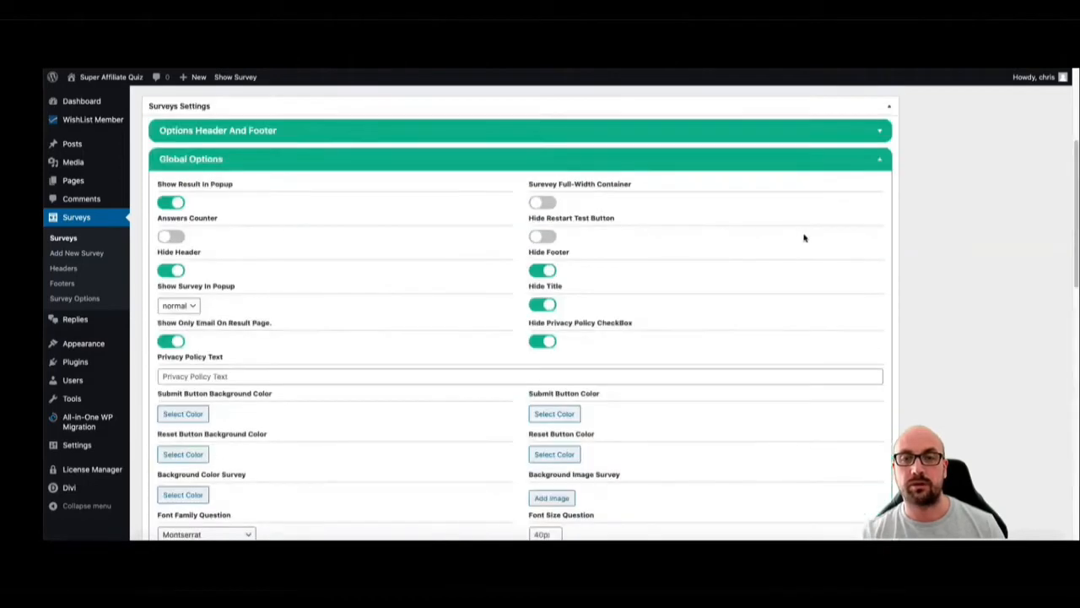
{"action": "scroll", "coordinate": [989, 218], "scroll_direction": "up", "scroll_amount": 5}
{"action": "left_click", "coordinate": [1037, 275]}
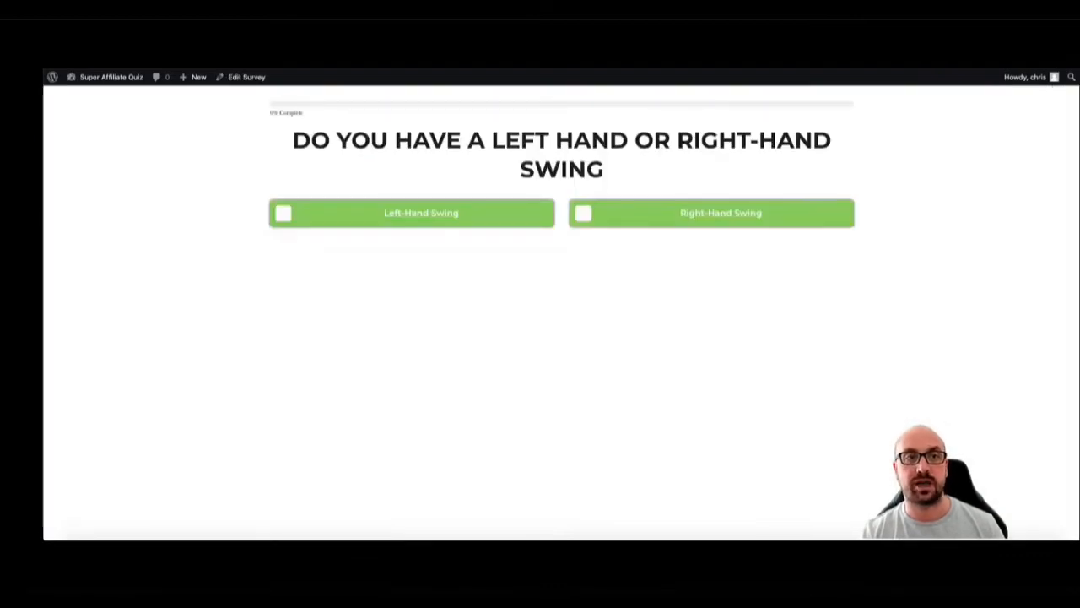
Reload the live survey page to check the new colors and choose the Left-Hand Swing answer
{"action": "key", "text": "super+r"}
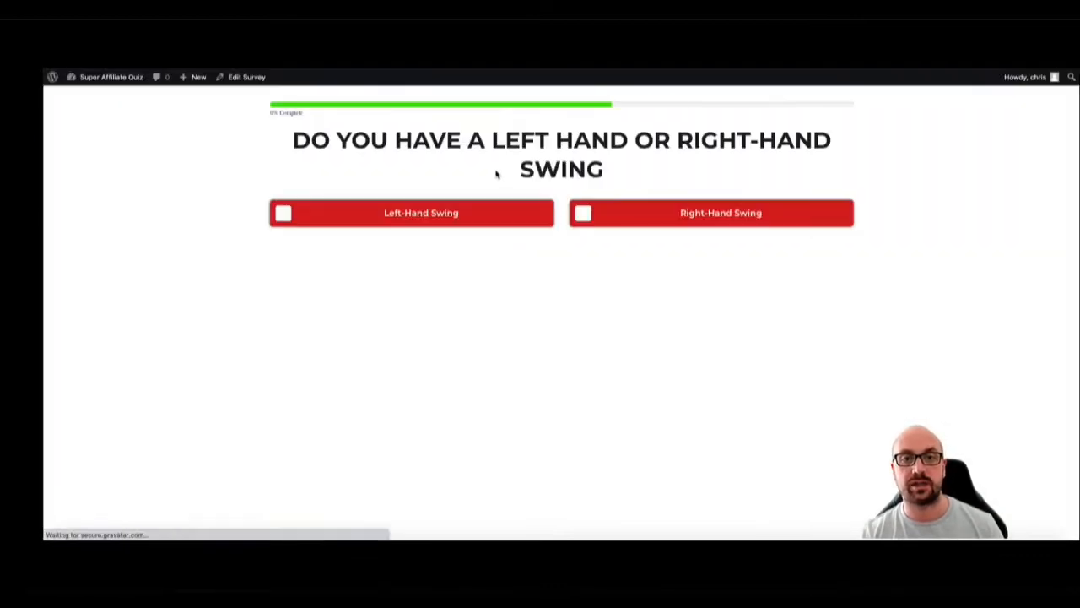
{"action": "left_click", "coordinate": [445, 215]}
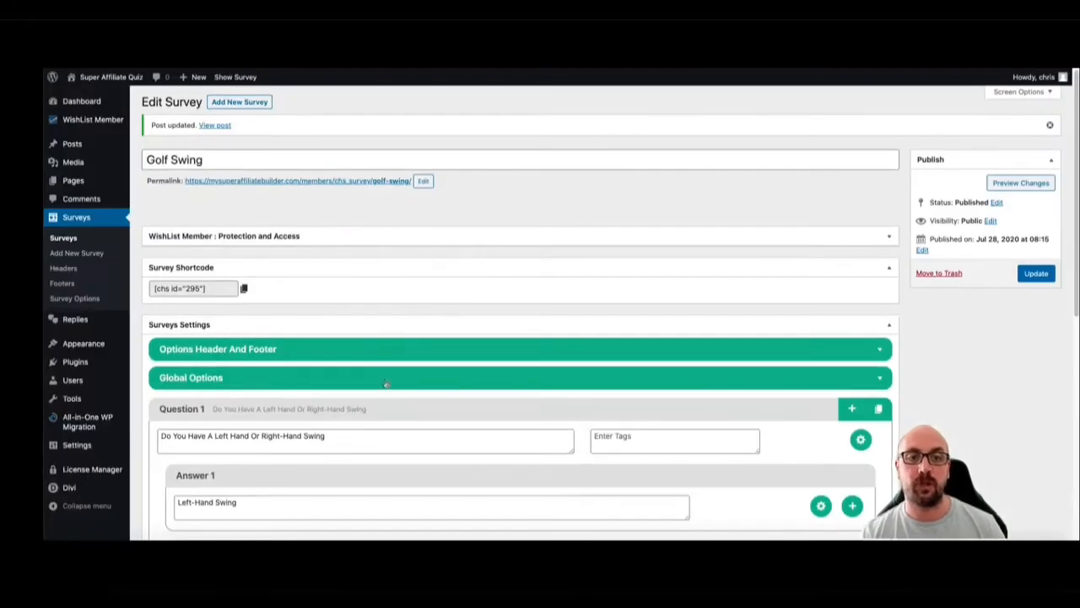
Reopen the Global Options and examine the progress bar position choices, keeping Below the header
{"action": "left_click", "coordinate": [386, 378]}
{"action": "scroll", "coordinate": [410, 319], "scroll_direction": "down", "scroll_amount": 6}
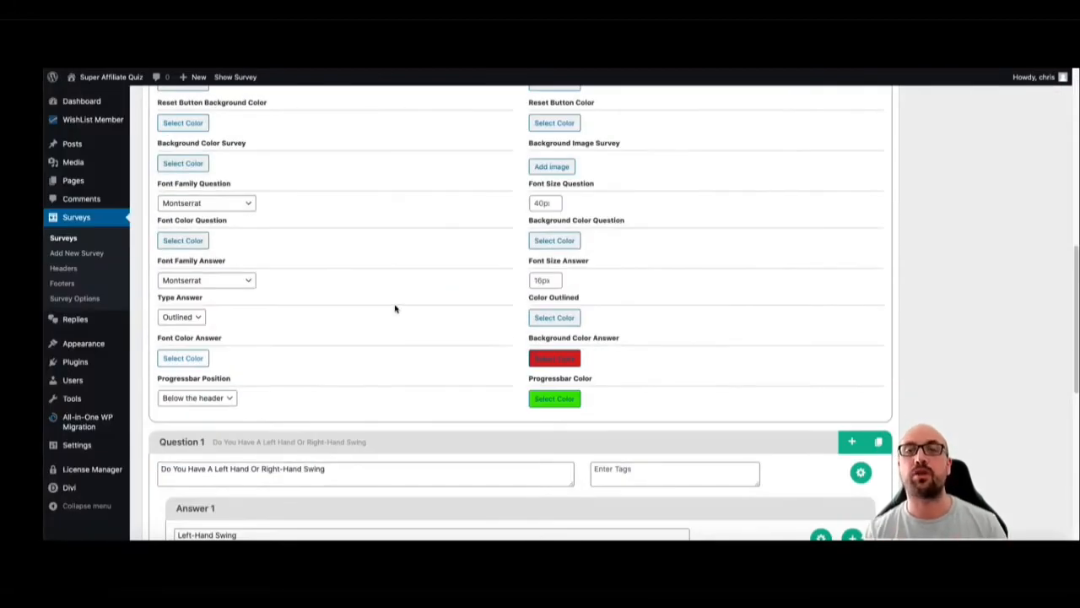
{"action": "left_click", "coordinate": [229, 398]}
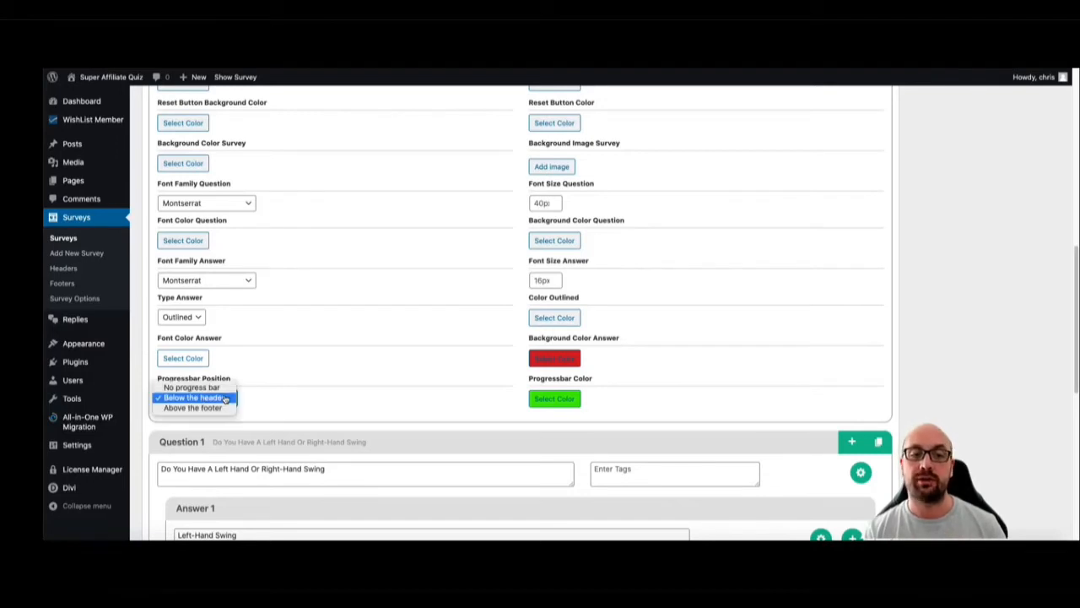
{"action": "left_click", "coordinate": [192, 398]}
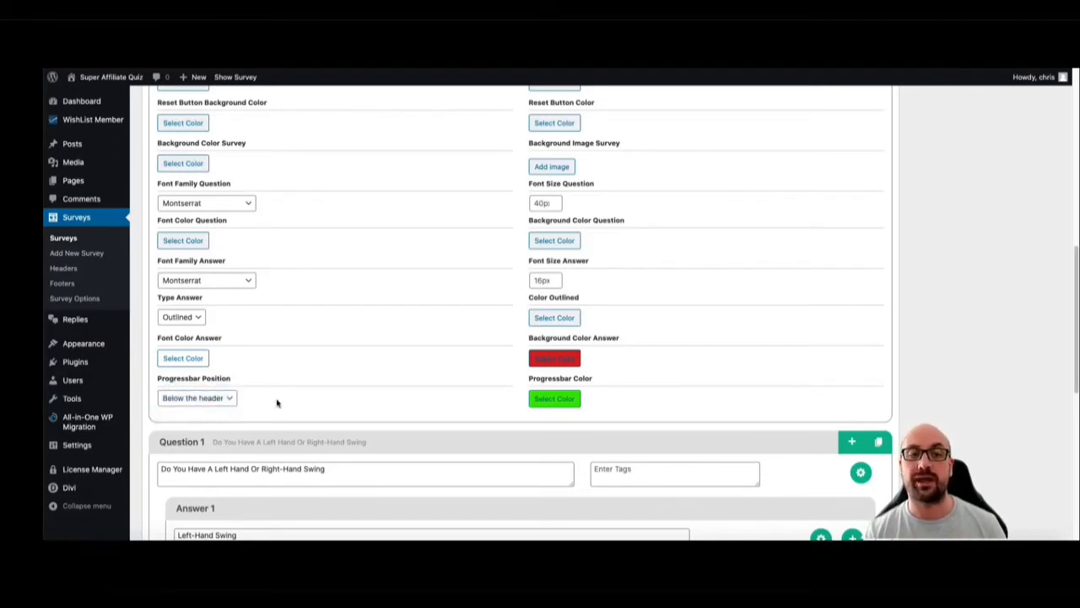
{"action": "left_click", "coordinate": [200, 400]}
{"action": "left_click", "coordinate": [200, 404]}
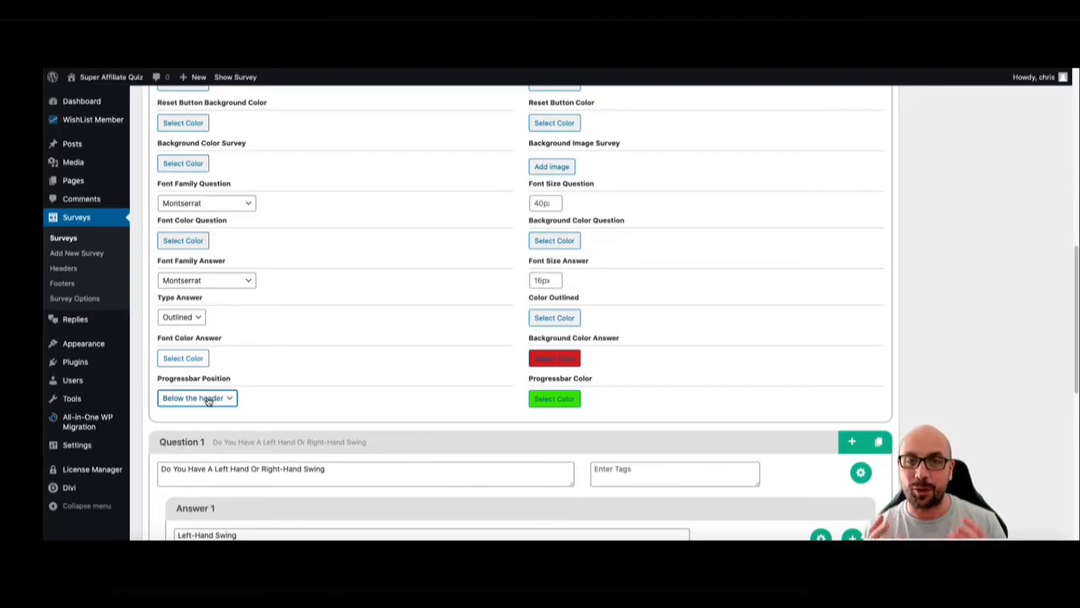
Collapse the Global Options and add the golfer photo from the media library to Question 1's Left-Hand Swing answer
{"action": "scroll", "coordinate": [507, 277], "scroll_direction": "down", "scroll_amount": 3}
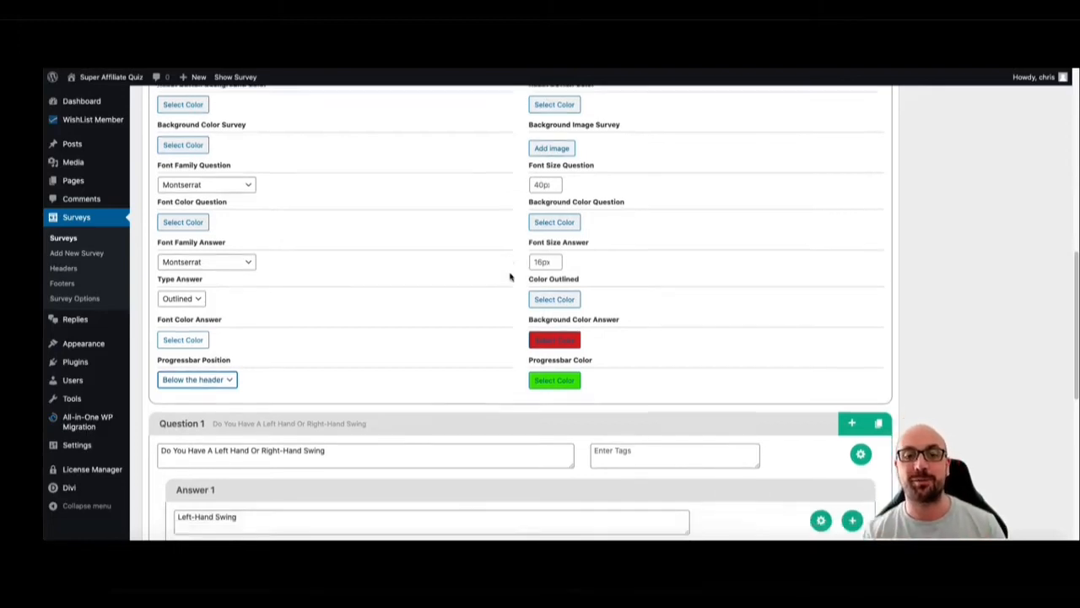
{"action": "scroll", "coordinate": [498, 267], "scroll_direction": "down", "scroll_amount": 2}
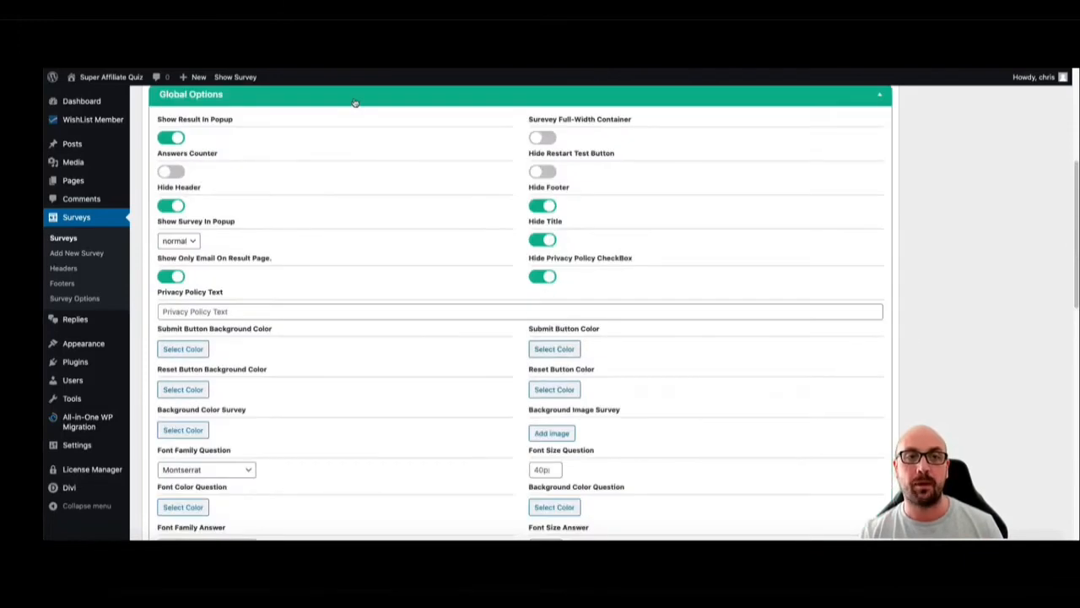
{"action": "left_click", "coordinate": [357, 104]}
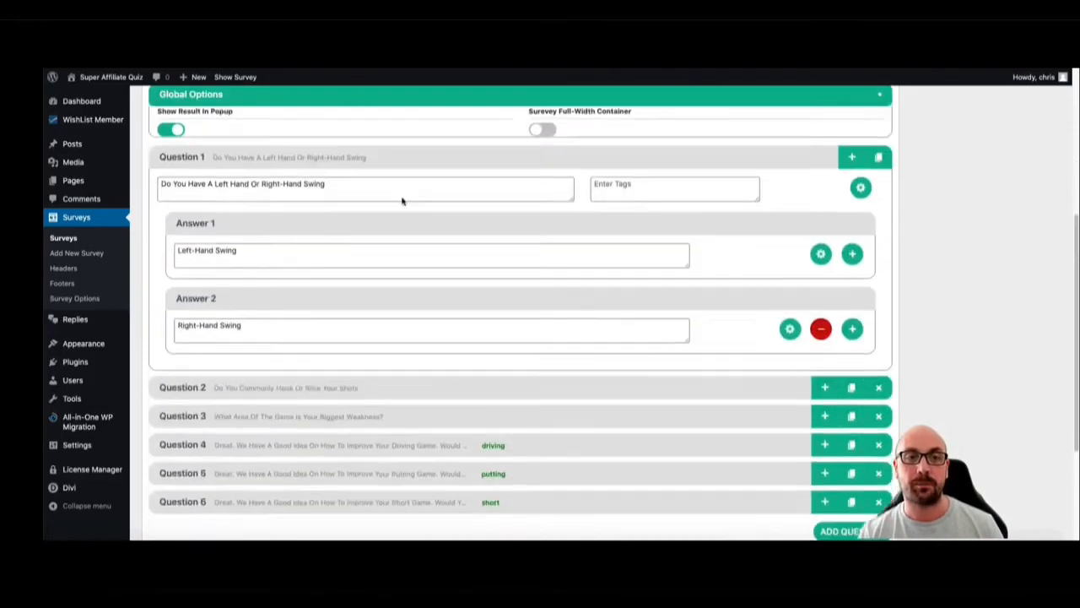
{"action": "left_click", "coordinate": [320, 133]}
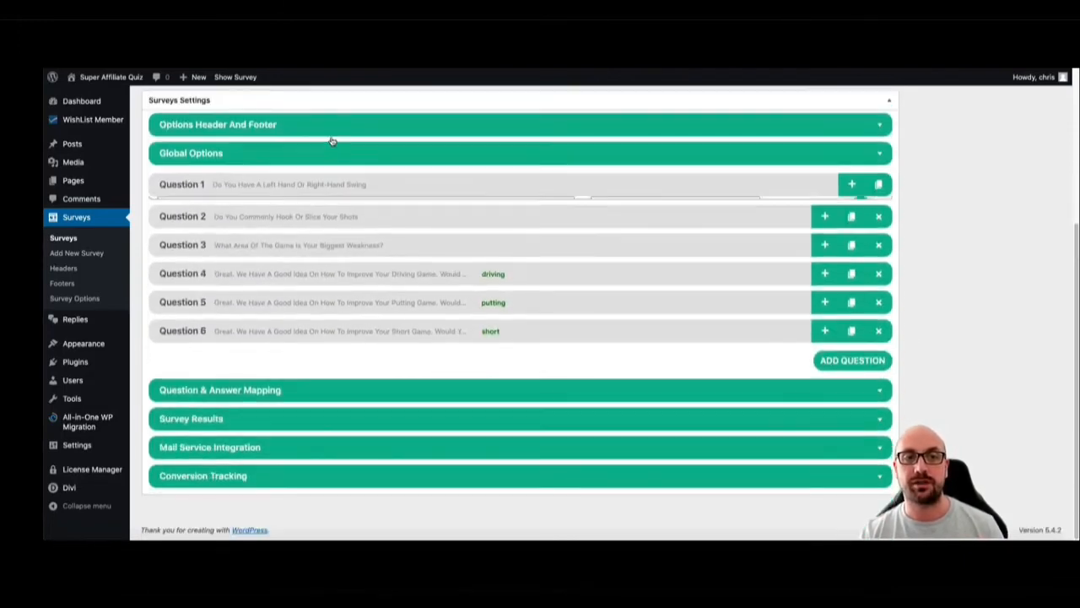
{"action": "left_click", "coordinate": [312, 195]}
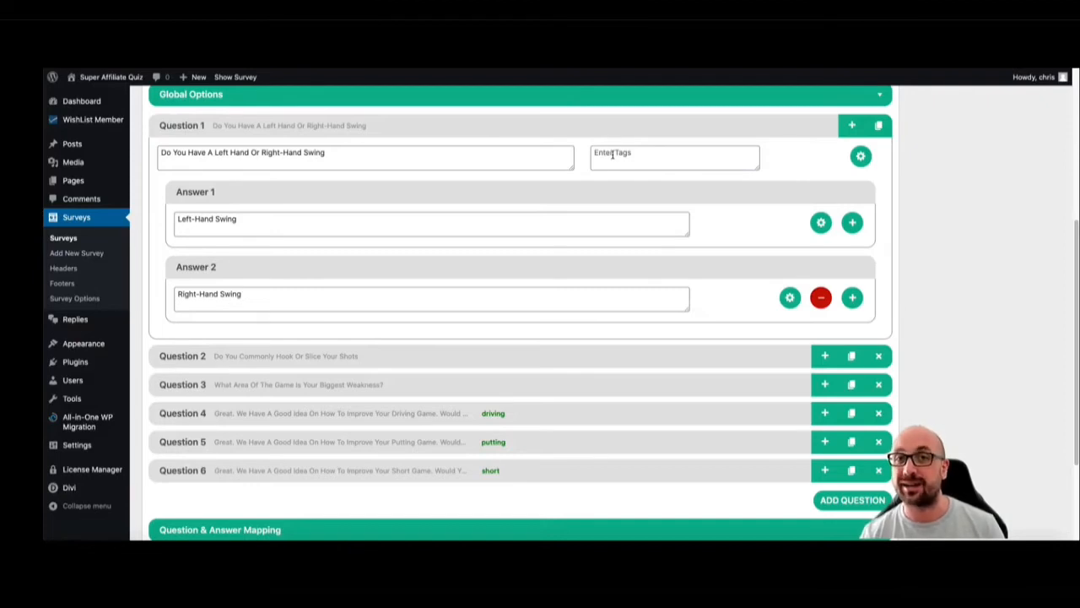
{"action": "left_click", "coordinate": [820, 222]}
{"action": "scroll", "coordinate": [279, 396], "scroll_direction": "down", "scroll_amount": 1}
{"action": "left_click", "coordinate": [208, 442]}
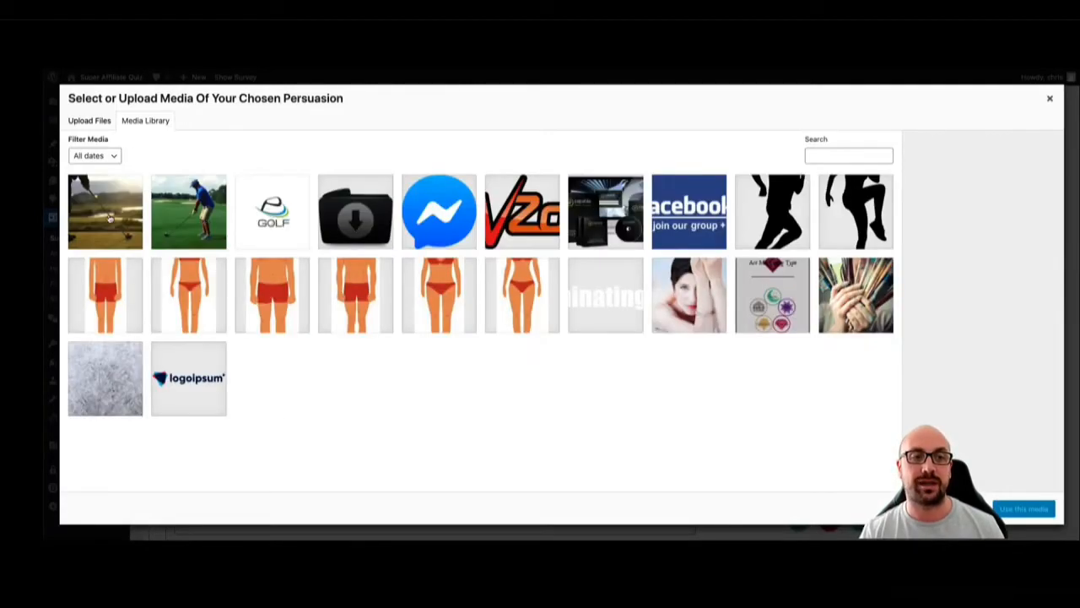
{"action": "left_click", "coordinate": [199, 221]}
{"action": "left_click", "coordinate": [1023, 508]}
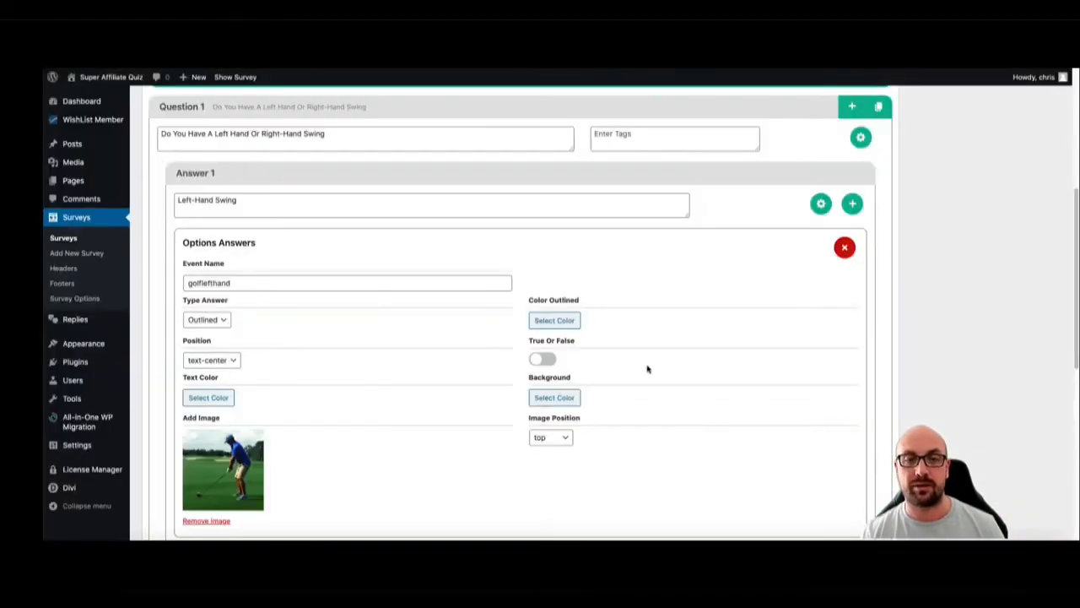
Add the sunset golf club photo canstockphoto4002842-1.jpg from the media library to Question 1's Right-Hand Swing answer
{"action": "scroll", "coordinate": [658, 367], "scroll_direction": "down", "scroll_amount": 3}
{"action": "left_click", "coordinate": [788, 398]}
{"action": "scroll", "coordinate": [531, 364], "scroll_direction": "down", "scroll_amount": 3}
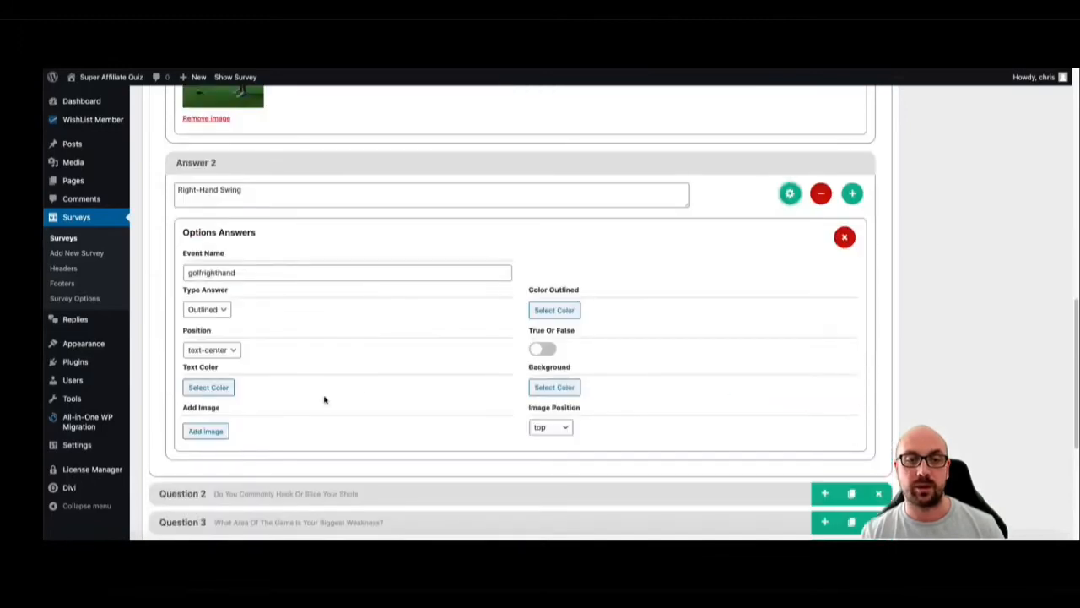
{"action": "left_click", "coordinate": [209, 429]}
{"action": "left_click", "coordinate": [82, 221]}
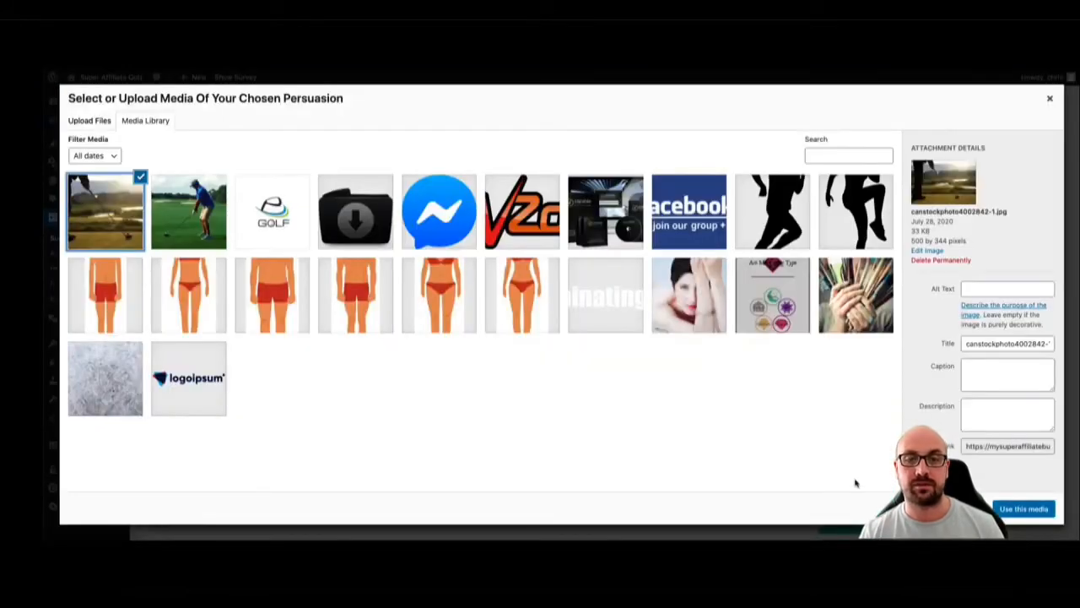
{"action": "left_click", "coordinate": [1015, 509]}
Update the survey and reload the live survey page to check the answer images
{"action": "scroll", "coordinate": [656, 345], "scroll_direction": "up", "scroll_amount": 4}
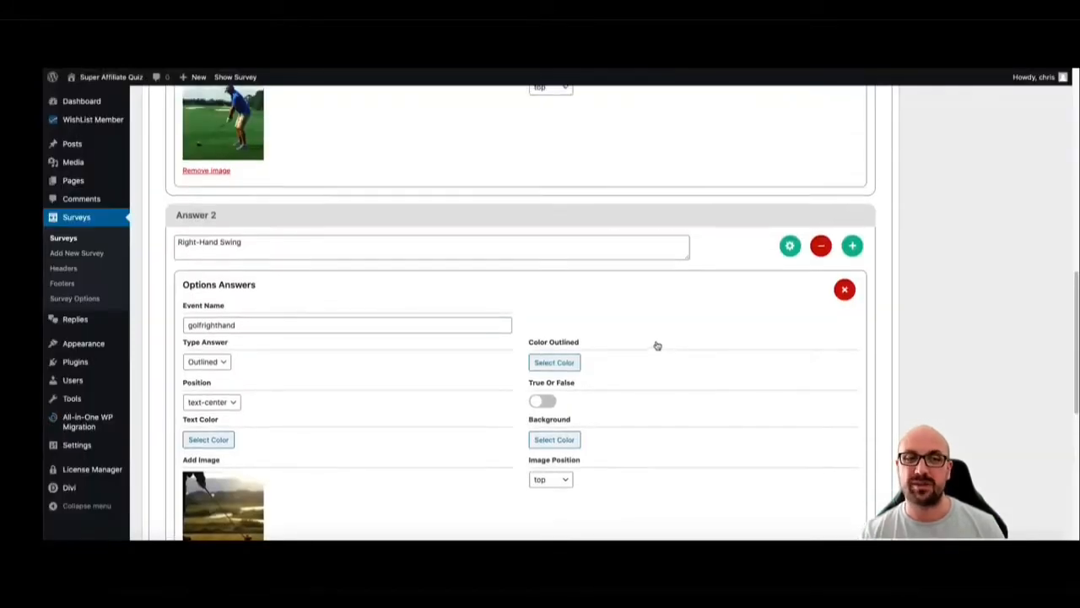
{"action": "scroll", "coordinate": [793, 324], "scroll_direction": "up", "scroll_amount": 15}
{"action": "left_click", "coordinate": [1035, 275]}
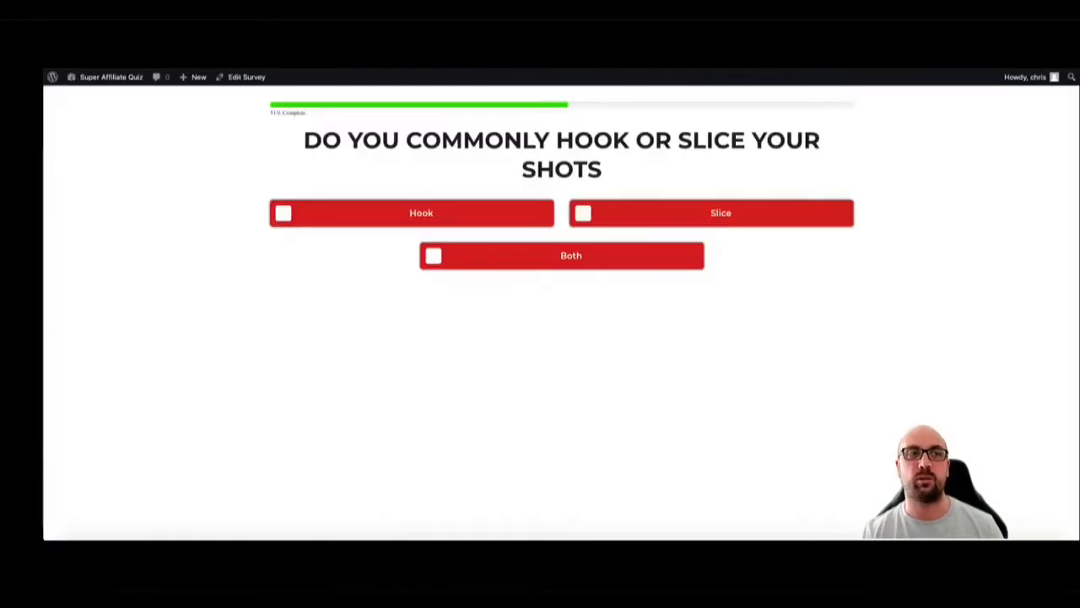
{"action": "left_click", "coordinate": [91, 57]}
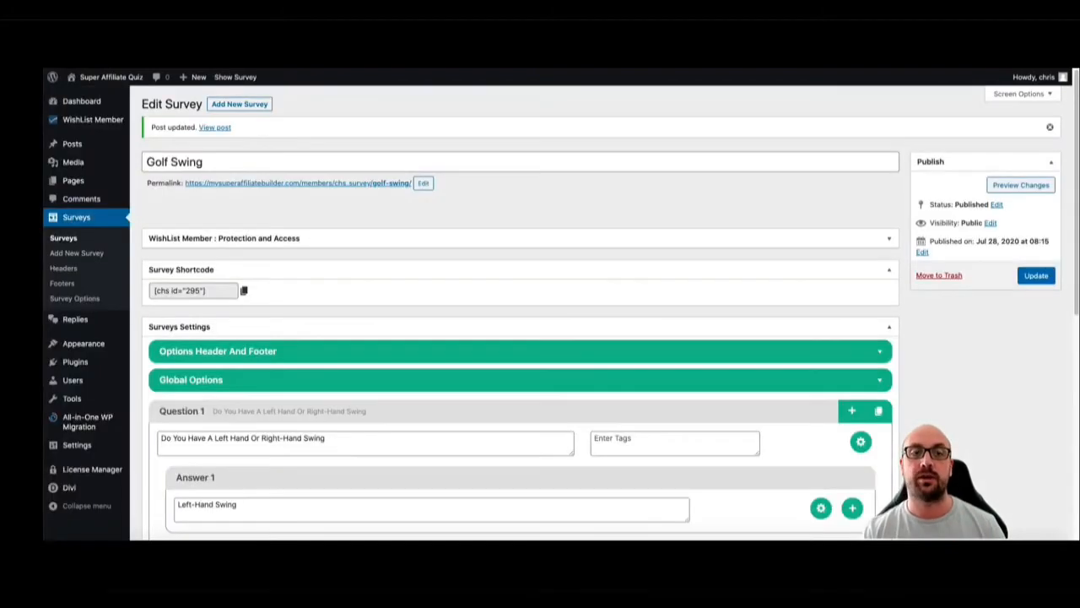
Return to the survey editor and open the options of Question 1's Left-Hand Swing answer
{"action": "scroll", "coordinate": [450, 276], "scroll_direction": "down", "scroll_amount": 3}
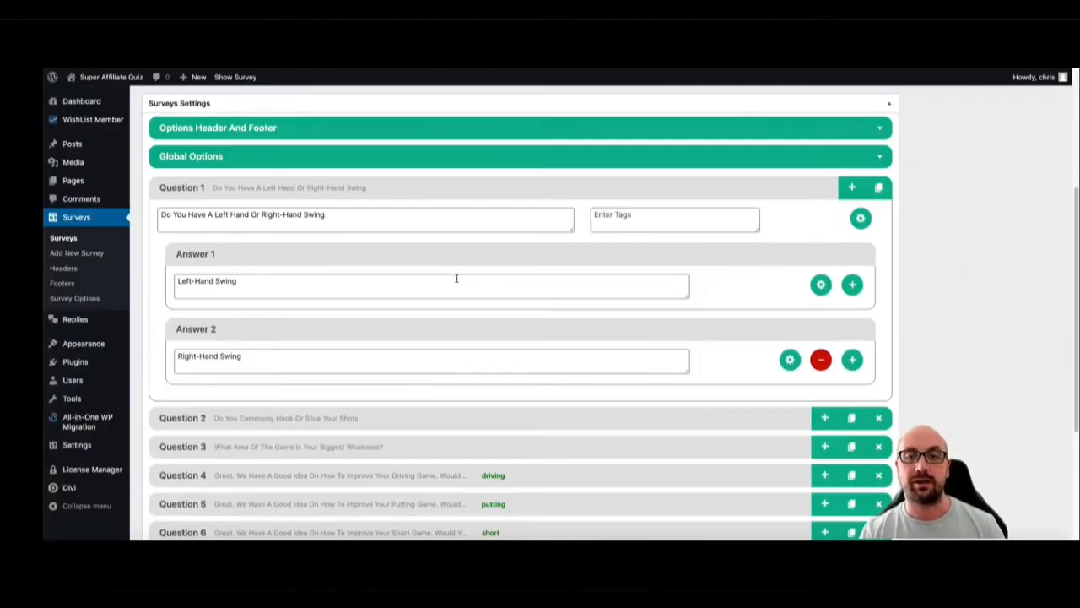
{"action": "left_click", "coordinate": [821, 284]}
{"action": "scroll", "coordinate": [713, 298], "scroll_direction": "down", "scroll_amount": 1}
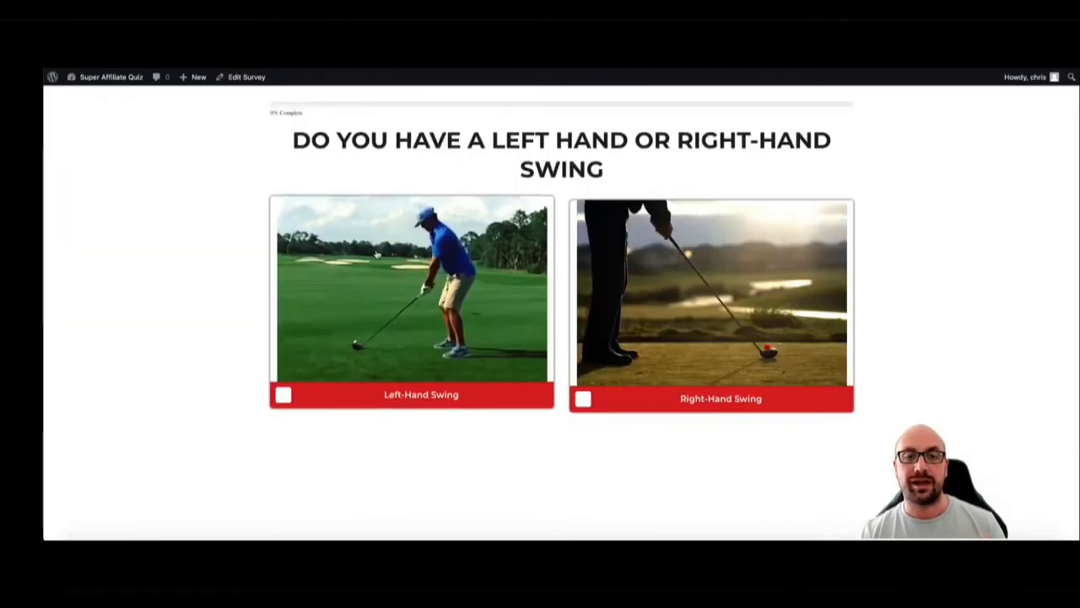
Test the live survey with Left-Hand Swing, Hook, Driving and Yes Send Them Now, dismiss the email popup and get the result
{"action": "left_click", "coordinate": [379, 256]}
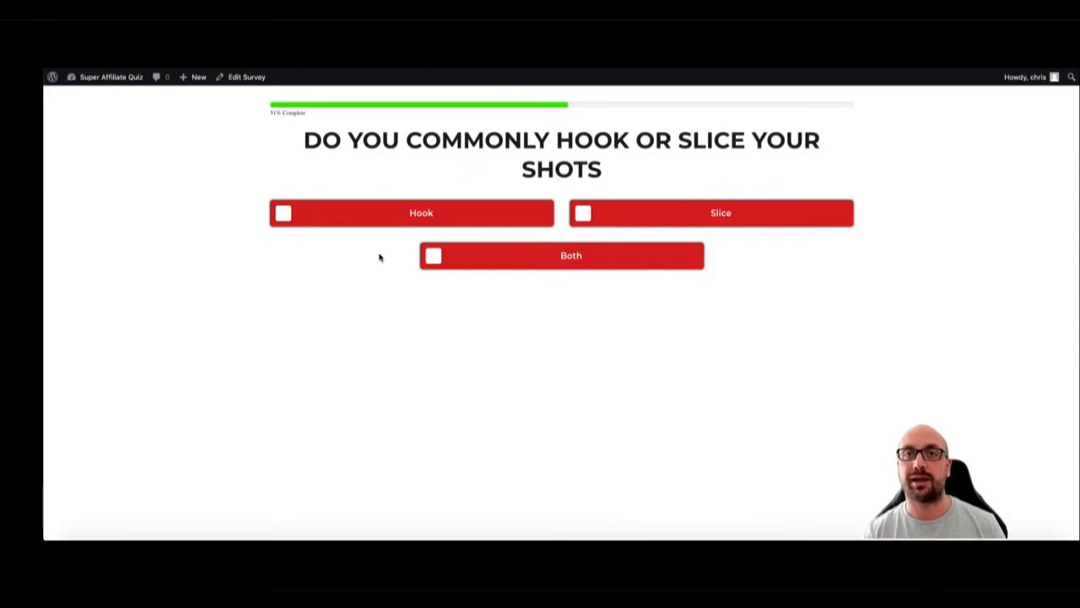
{"action": "left_click", "coordinate": [401, 223]}
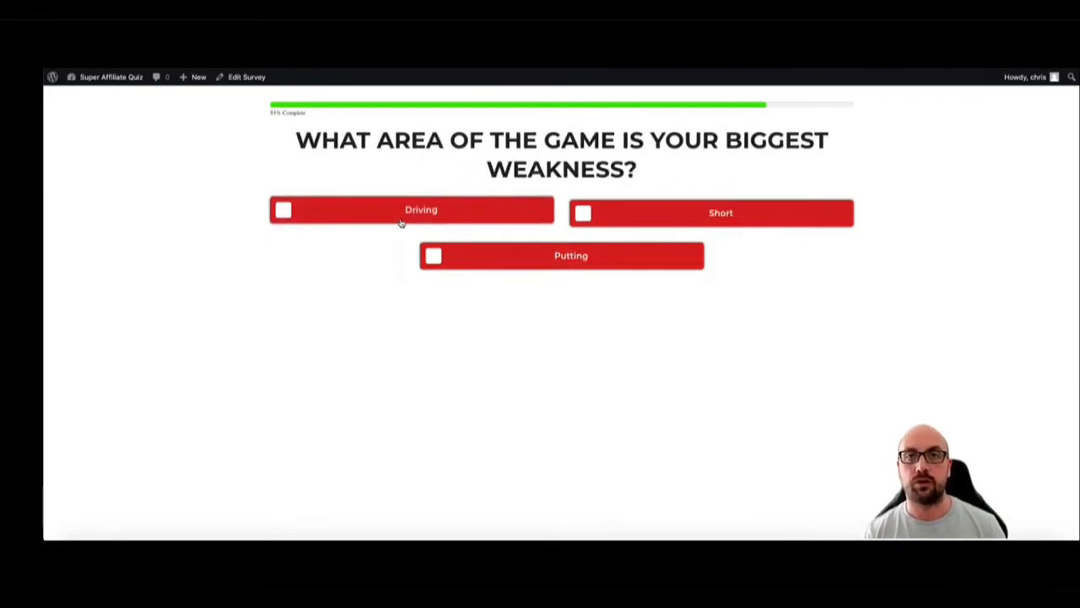
{"action": "left_click", "coordinate": [401, 223]}
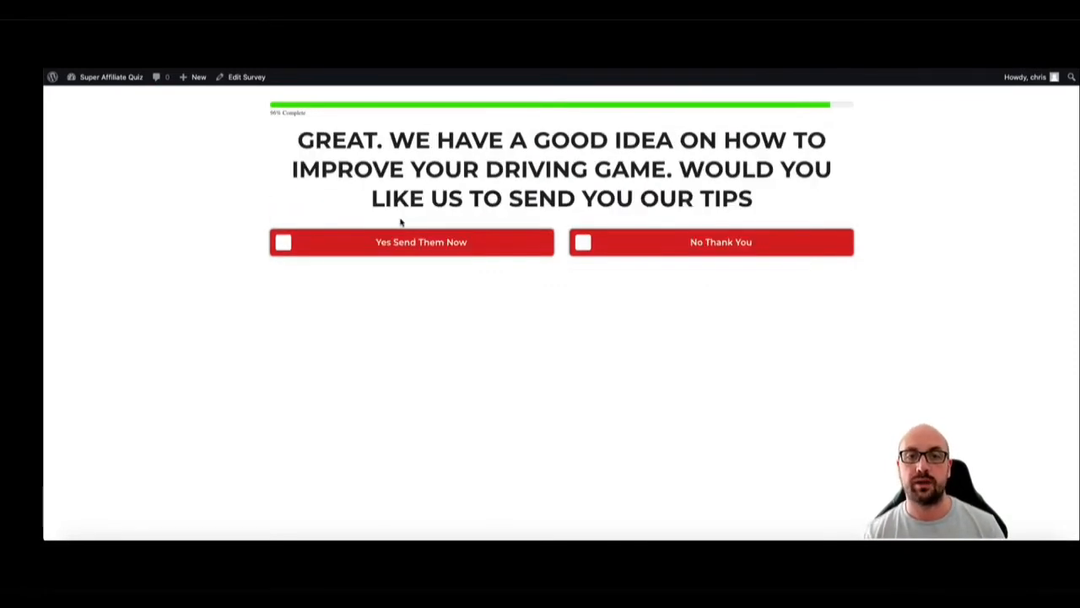
{"action": "left_click", "coordinate": [403, 244]}
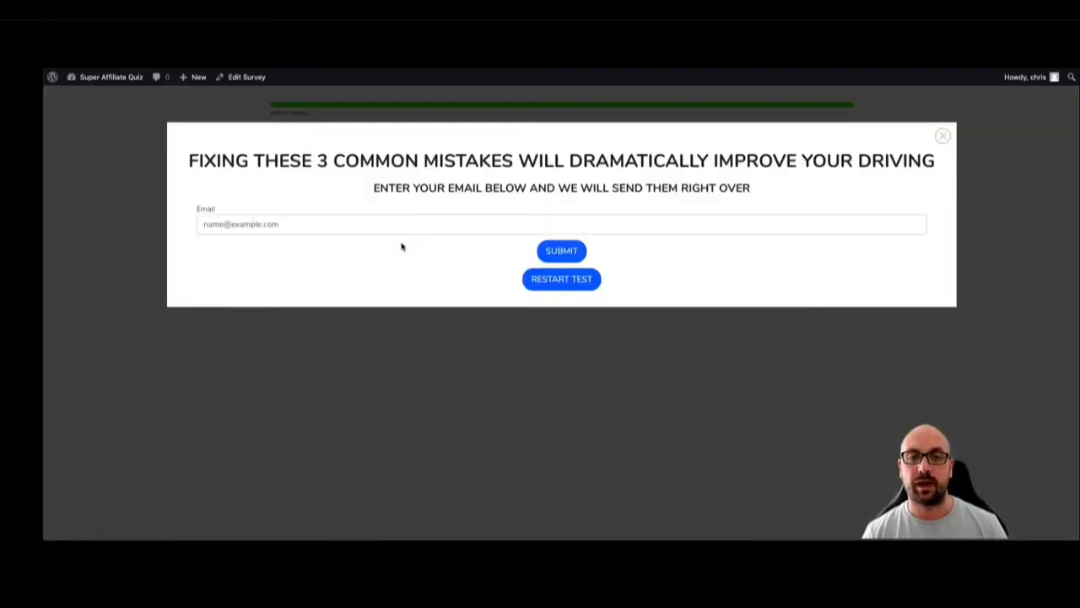
{"action": "left_click", "coordinate": [389, 226]}
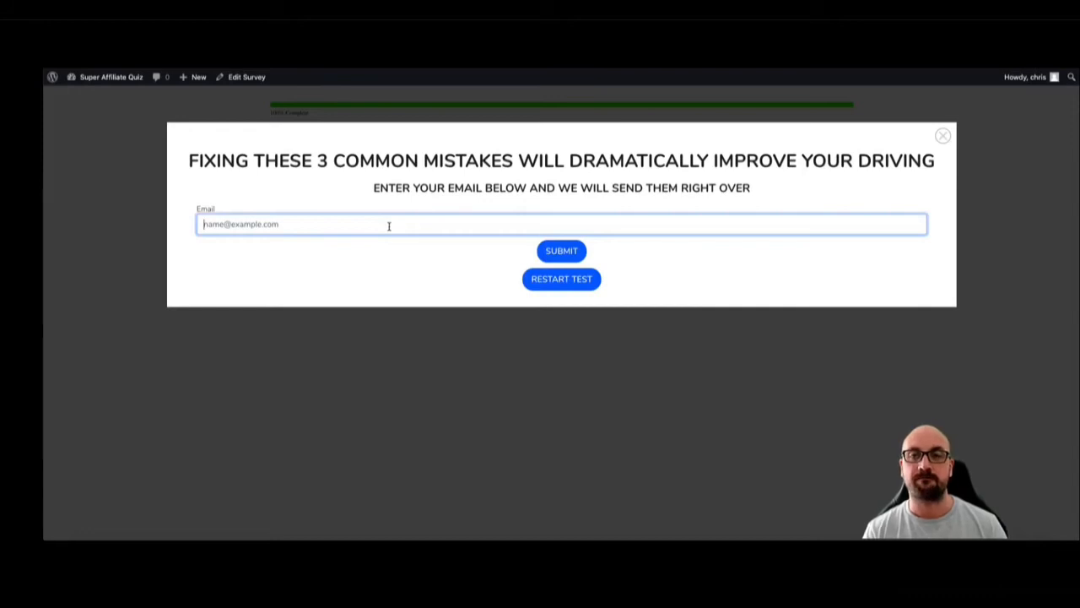
{"action": "left_click", "coordinate": [945, 138]}
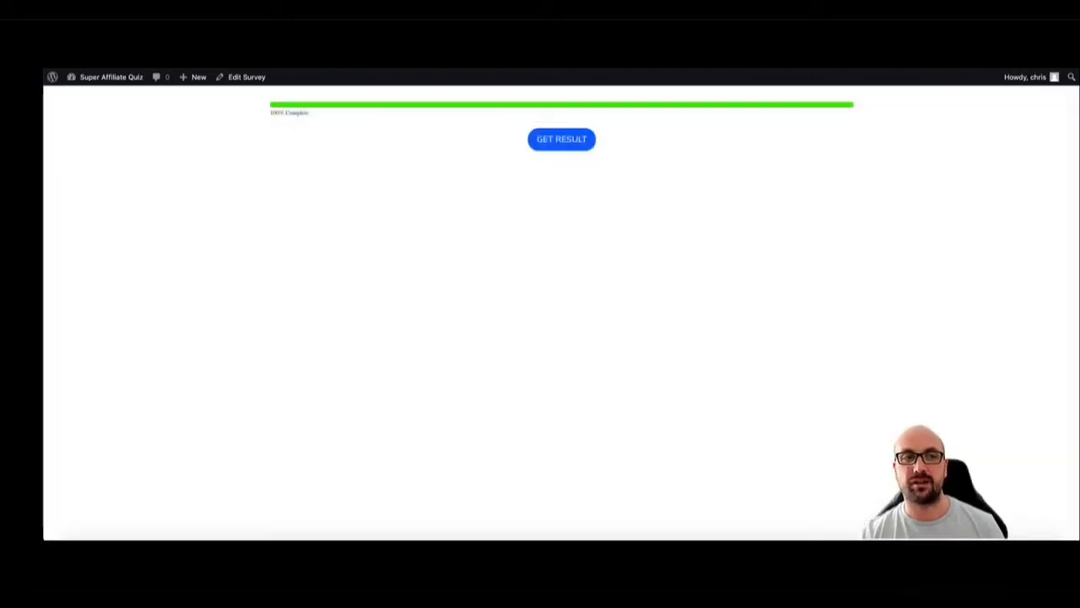
{"action": "left_click", "coordinate": [544, 138]}
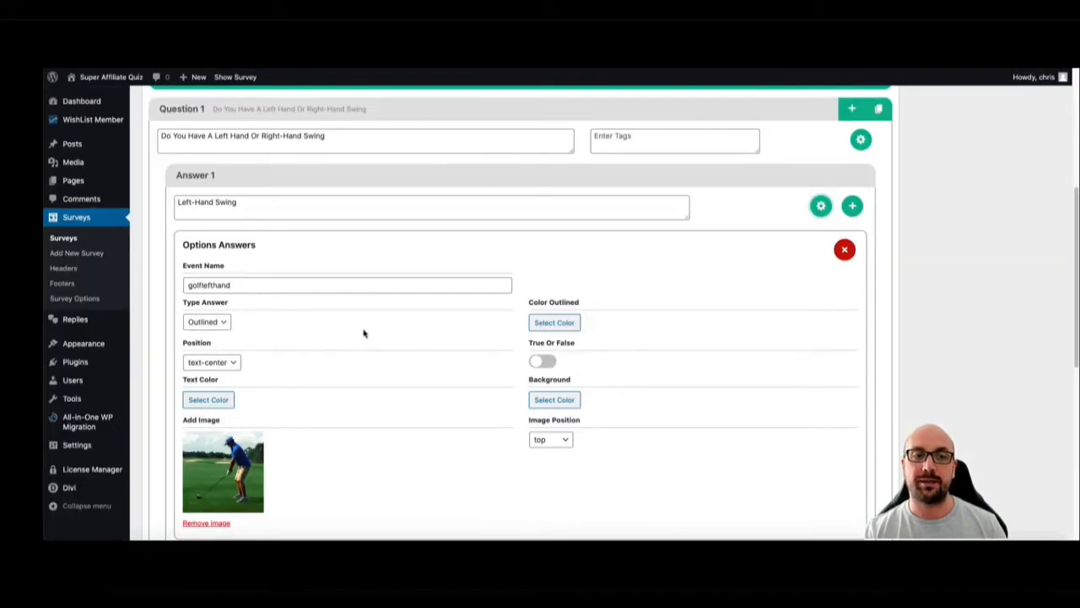
Check the event name of Question 1's Left-Hand Swing answer in the survey editor
{"action": "scroll", "coordinate": [364, 333], "scroll_direction": "down", "scroll_amount": 1}
{"action": "left_click", "coordinate": [260, 267]}
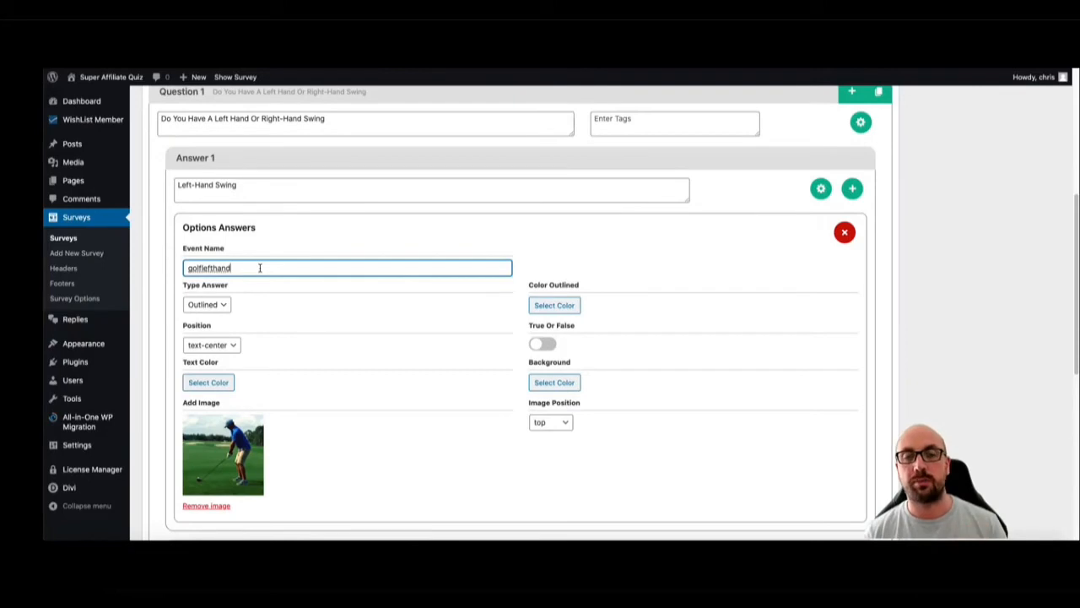
{"action": "left_click_drag", "start_coordinate": [260, 268], "coordinate": [195, 271]}
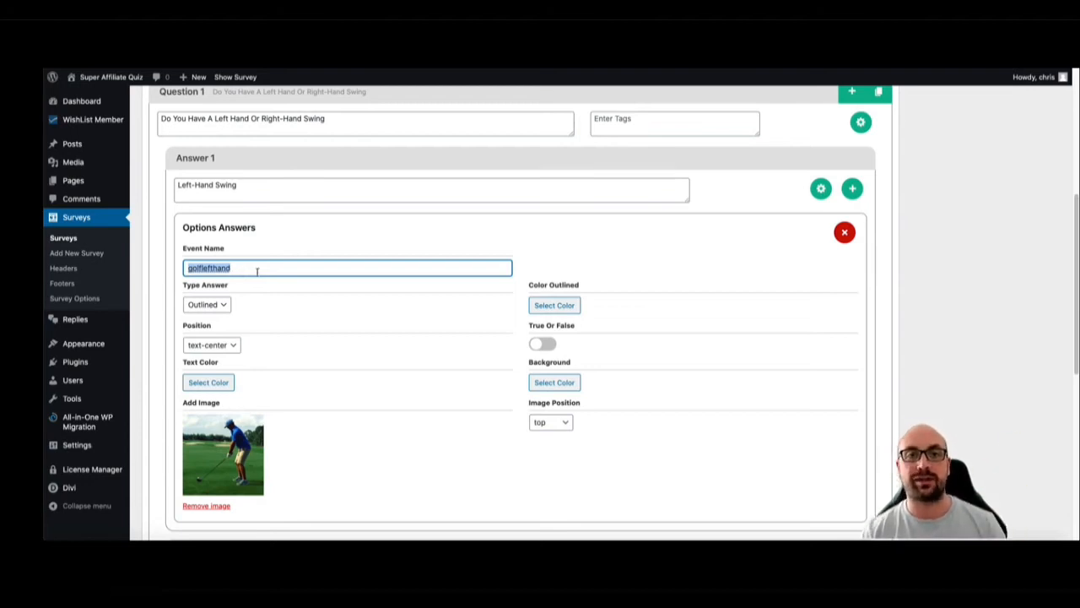
Set the event name of Question 2's Hook answer to hookshots
{"action": "scroll", "coordinate": [323, 289], "scroll_direction": "down", "scroll_amount": 5}
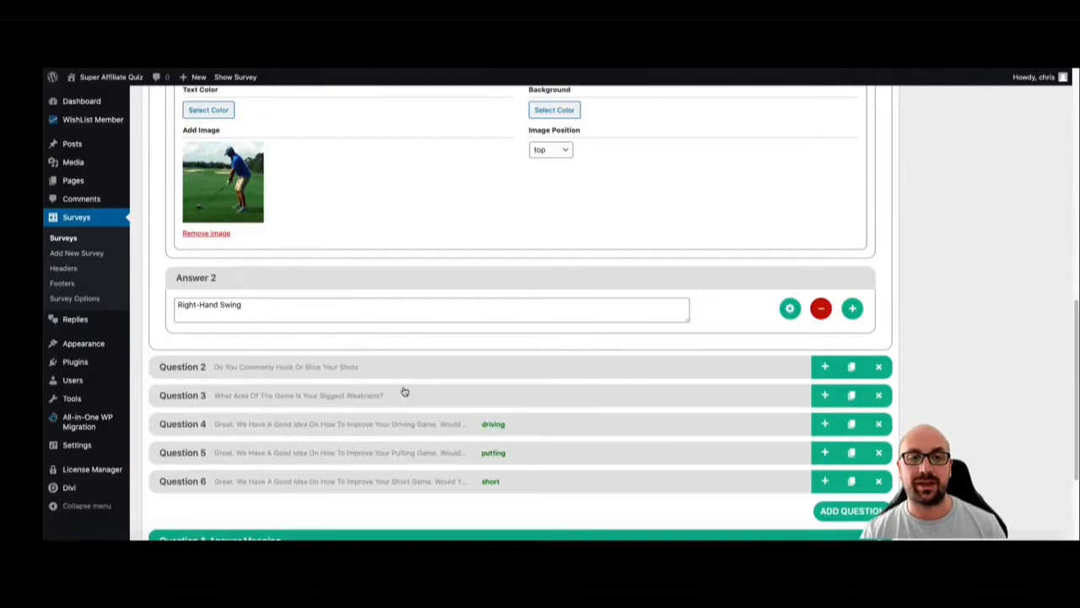
{"action": "left_click", "coordinate": [405, 364]}
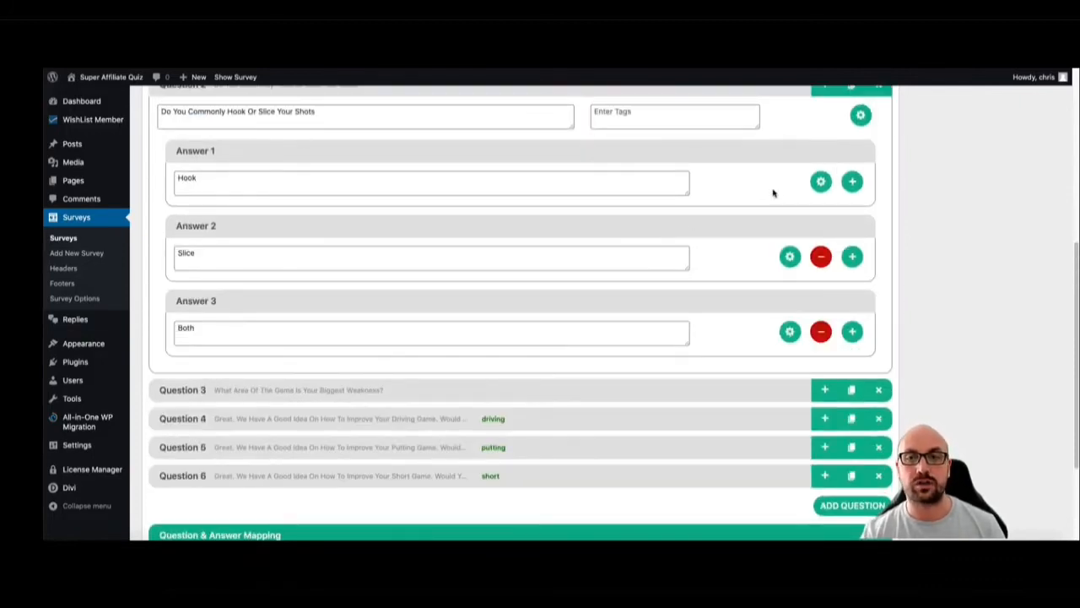
{"action": "left_click", "coordinate": [820, 182]}
{"action": "left_click", "coordinate": [219, 263]}
{"action": "type", "text": "hookshots"}
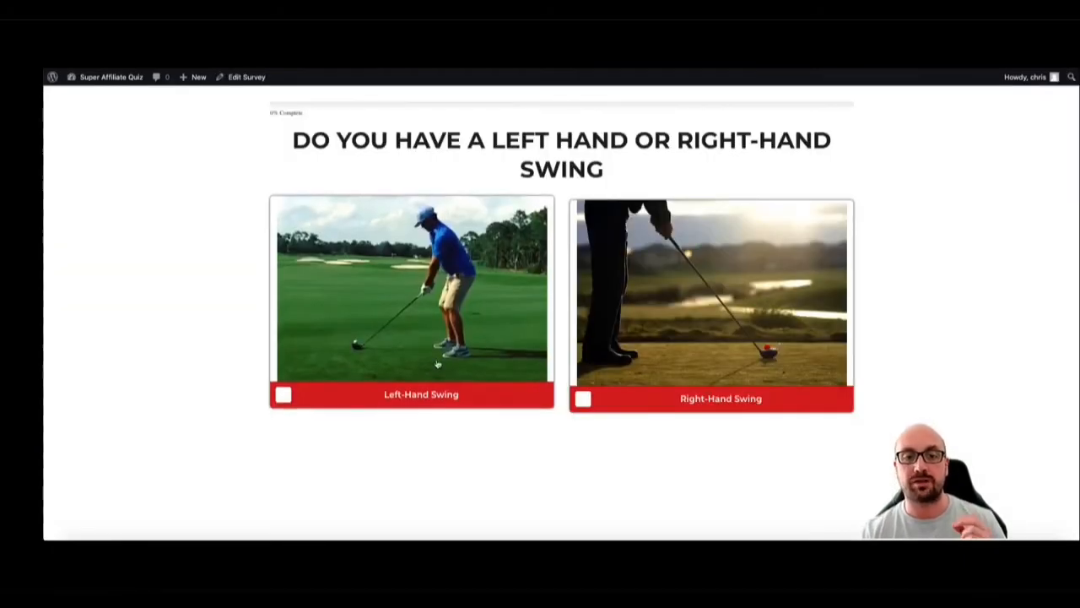
{"action": "left_click", "coordinate": [662, 341]}
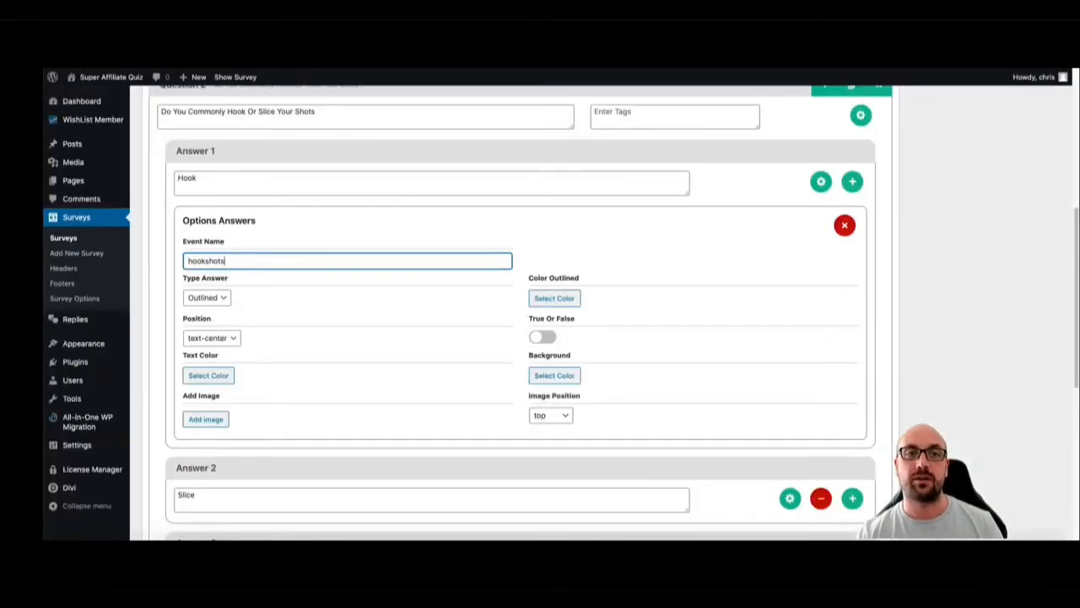
Collapse Question 2 in the survey settings
{"action": "scroll", "coordinate": [462, 281], "scroll_direction": "down", "scroll_amount": 3}
{"action": "scroll", "coordinate": [460, 275], "scroll_direction": "up", "scroll_amount": 3}
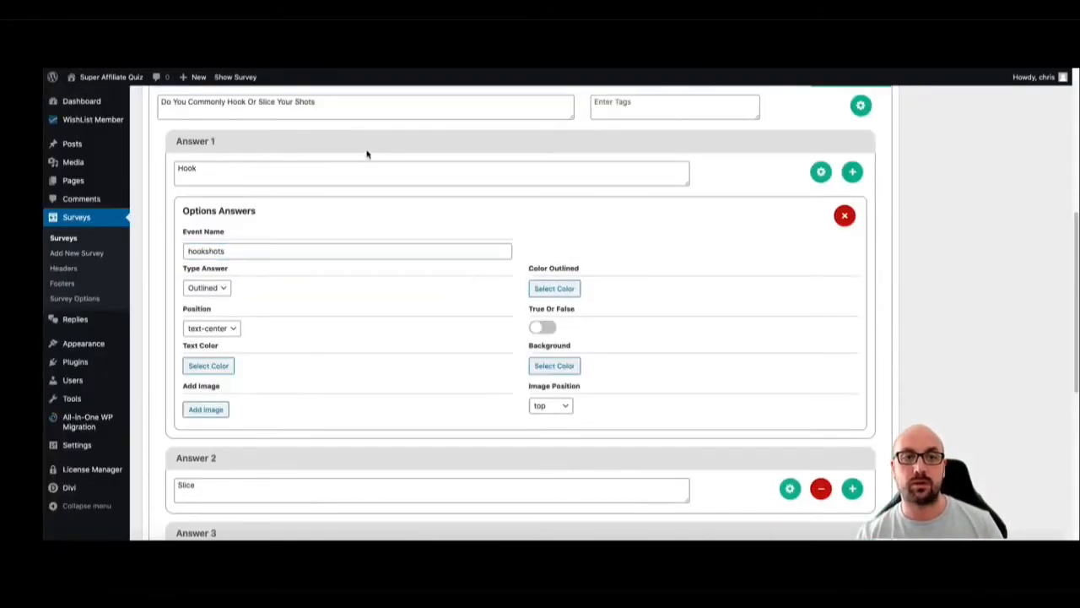
{"action": "scroll", "coordinate": [376, 158], "scroll_direction": "up", "scroll_amount": 3}
{"action": "left_click", "coordinate": [309, 294]}
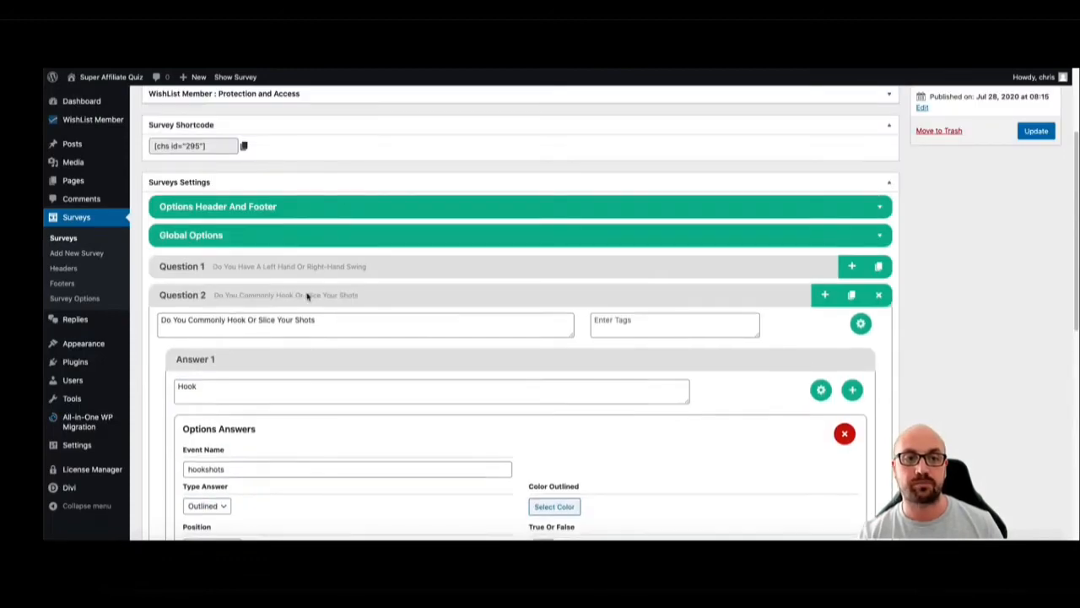
{"action": "scroll", "coordinate": [463, 312], "scroll_direction": "down", "scroll_amount": 2}
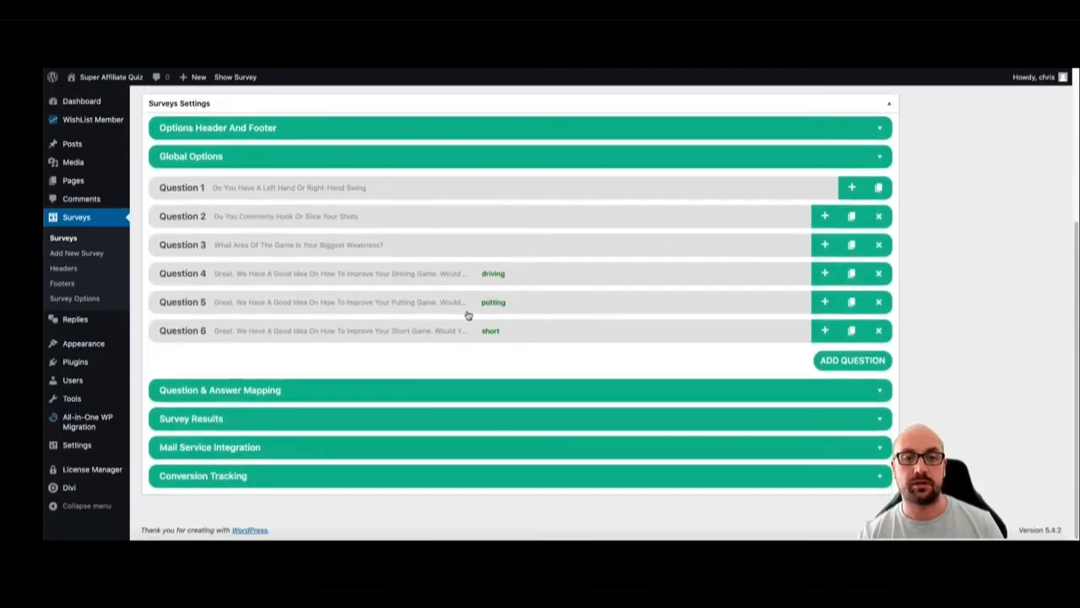
Open Question & Answer Mapping and examine how the swing and hook-or-slice answers lead to the following questions
{"action": "left_click", "coordinate": [387, 388]}
{"action": "scroll", "coordinate": [557, 365], "scroll_direction": "down", "scroll_amount": 3}
{"action": "scroll", "coordinate": [592, 379], "scroll_direction": "down", "scroll_amount": 2}
{"action": "scroll", "coordinate": [587, 379], "scroll_direction": "down", "scroll_amount": 1}
{"action": "left_click_drag", "start_coordinate": [595, 386], "coordinate": [590, 306]}
{"action": "mouse_move", "coordinate": [596, 418]}
{"action": "left_mouse_down"}
{"action": "mouse_move", "coordinate": [601, 363]}
{"action": "mouse_move", "coordinate": [598, 417]}
{"action": "left_mouse_up"}
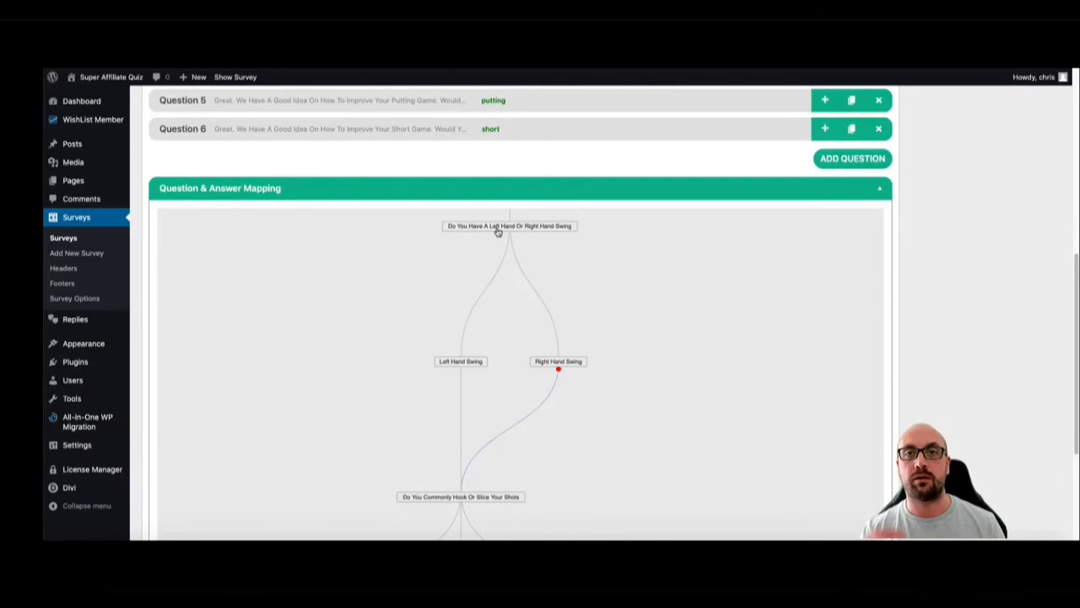
{"action": "scroll", "coordinate": [610, 389], "scroll_direction": "down", "scroll_amount": 1}
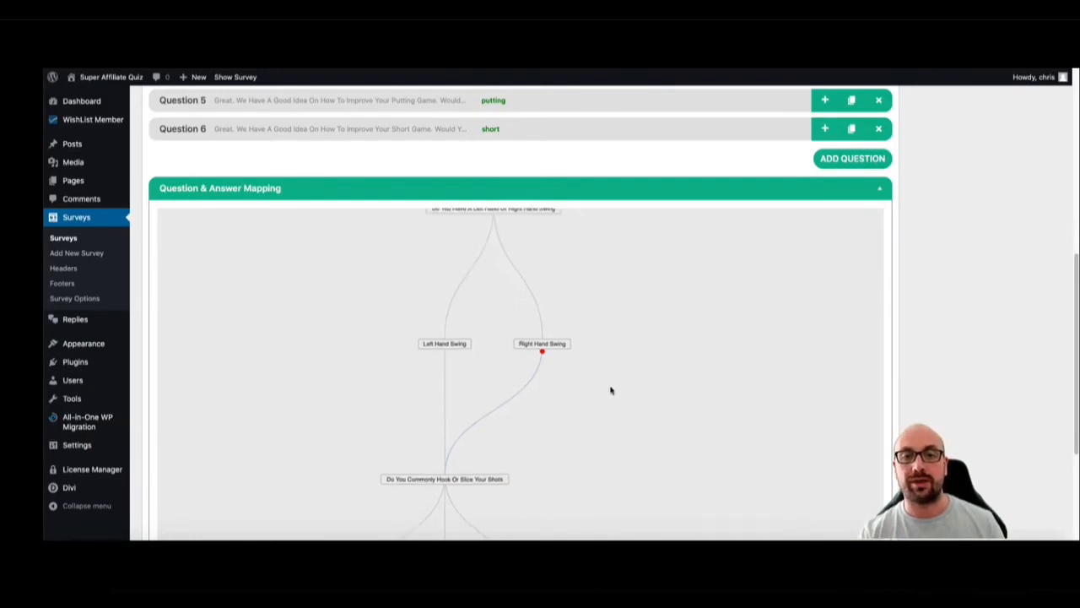
{"action": "scroll", "coordinate": [574, 376], "scroll_direction": "down", "scroll_amount": 3}
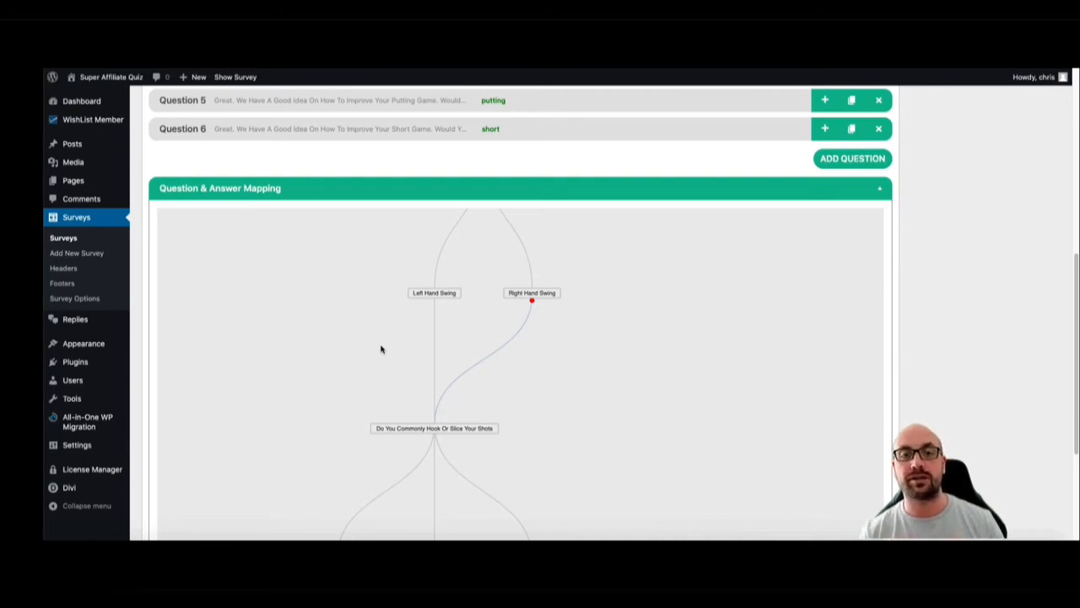
{"action": "scroll", "coordinate": [566, 383], "scroll_direction": "up", "scroll_amount": 4}
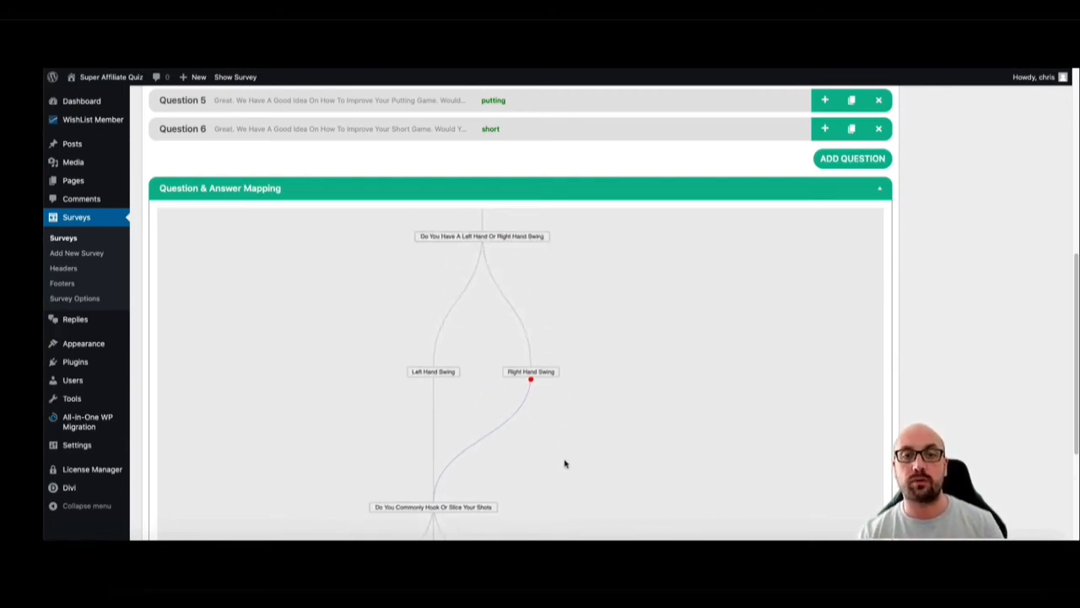
{"action": "scroll", "coordinate": [523, 307], "scroll_direction": "down", "scroll_amount": 5}
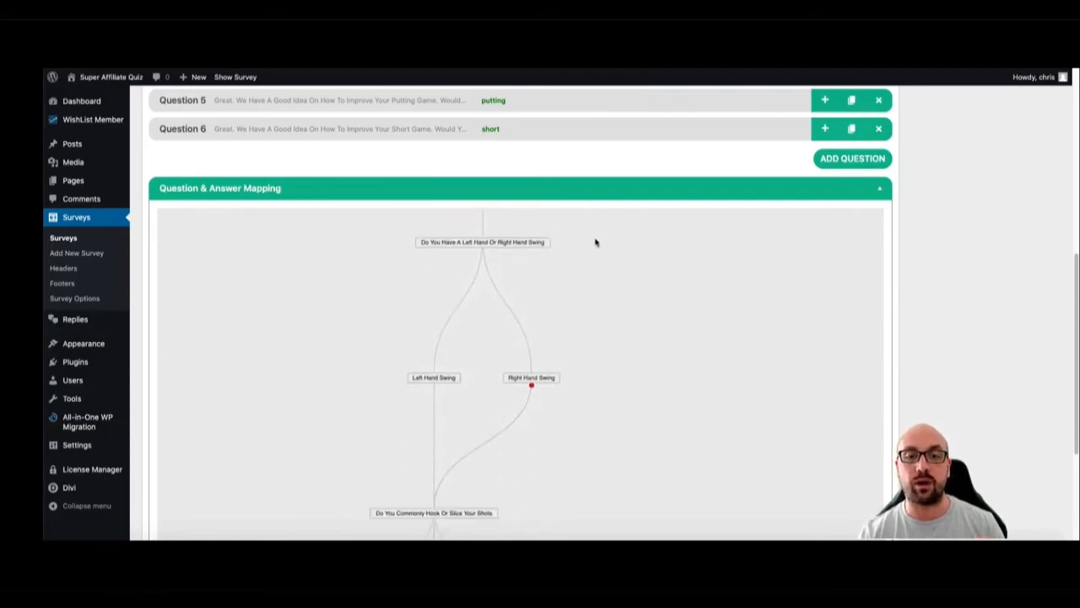
{"action": "scroll", "coordinate": [566, 253], "scroll_direction": "up", "scroll_amount": 2}
{"action": "mouse_move", "coordinate": [483, 230]}
{"action": "left_mouse_down"}
{"action": "mouse_move", "coordinate": [496, 278]}
{"action": "mouse_move", "coordinate": [482, 235]}
{"action": "left_mouse_up"}
{"action": "scroll", "coordinate": [543, 284], "scroll_direction": "down", "scroll_amount": 7}
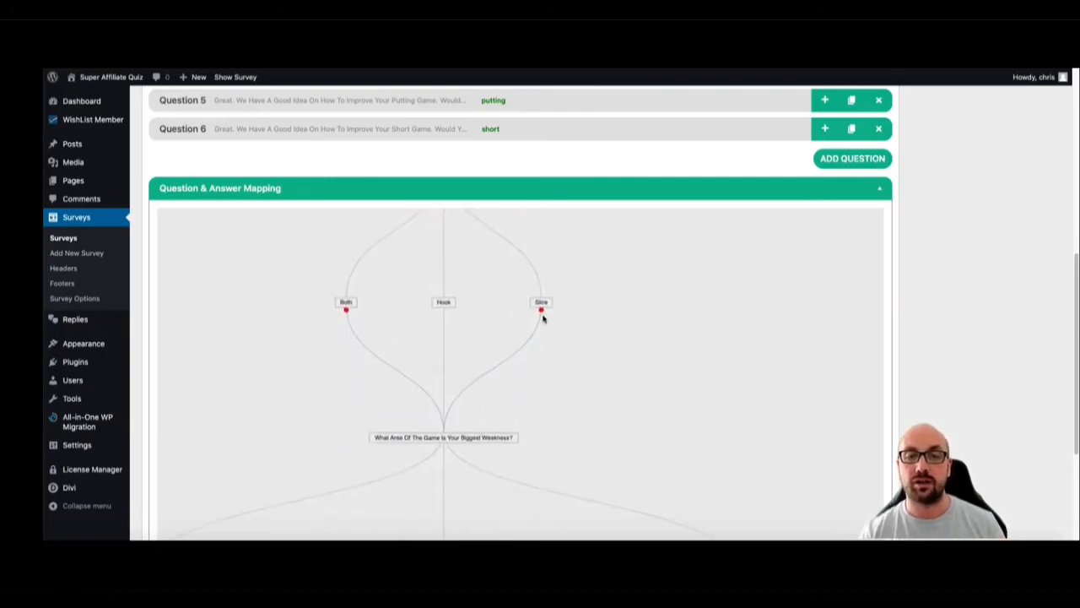
Attach the "What Area Of The Game Is Your Biggest Weakness?" question under Slice and remove its link from Both
{"action": "left_click", "coordinate": [541, 311]}
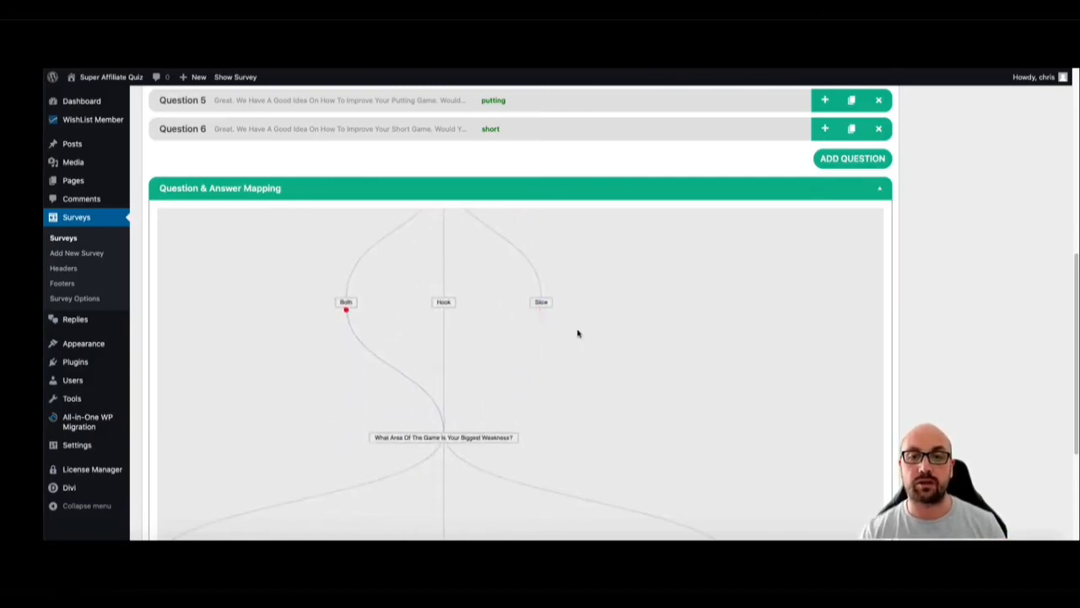
{"action": "left_click_drag", "start_coordinate": [460, 437], "coordinate": [535, 304]}
{"action": "left_click", "coordinate": [346, 311]}
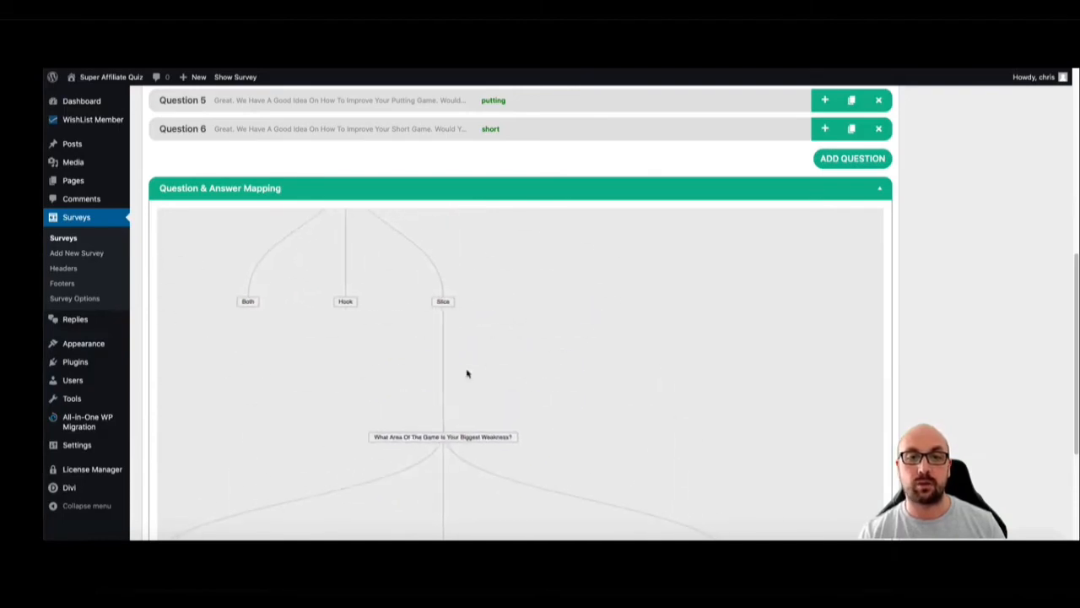
Link the Hook and Both answers to the "What Area Of The Game Is Your Biggest Weakness?" question in the mapping
{"action": "left_click_drag", "start_coordinate": [425, 435], "coordinate": [408, 408]}
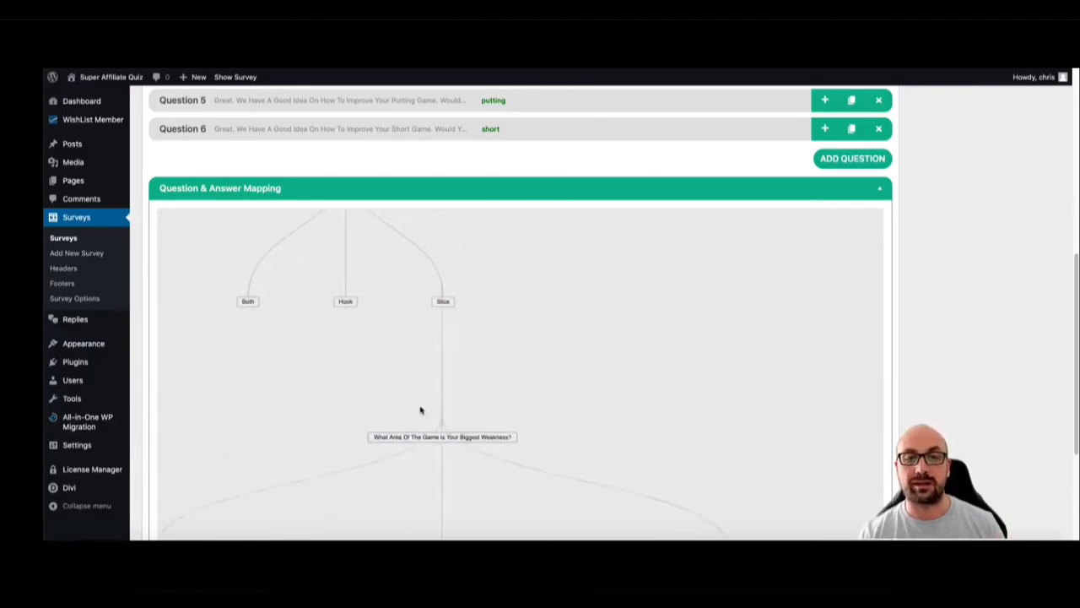
{"action": "left_click_drag", "start_coordinate": [346, 309], "coordinate": [422, 436]}
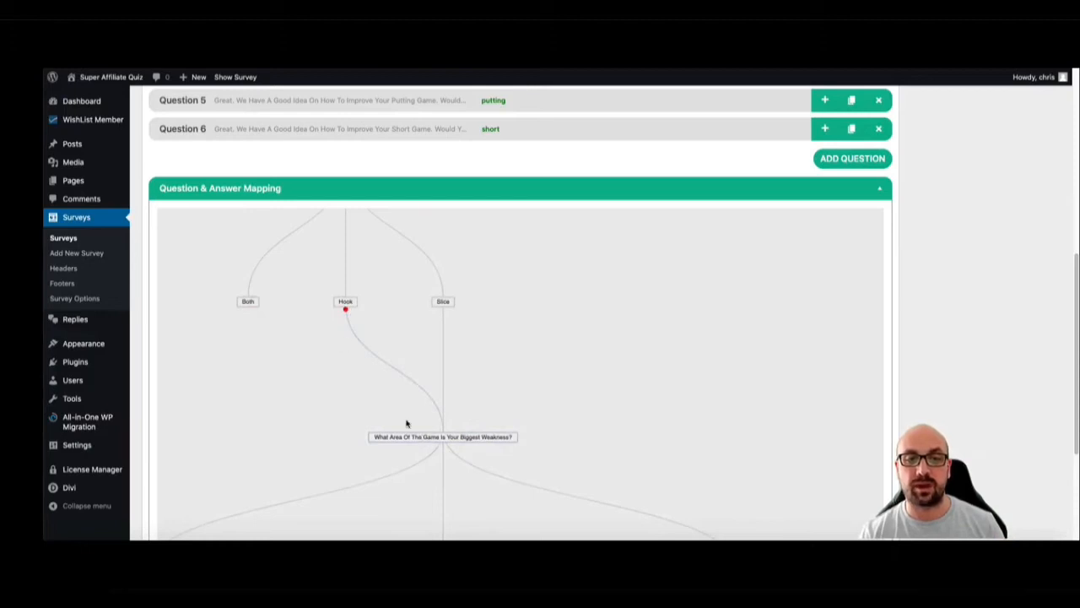
{"action": "left_click", "coordinate": [248, 308]}
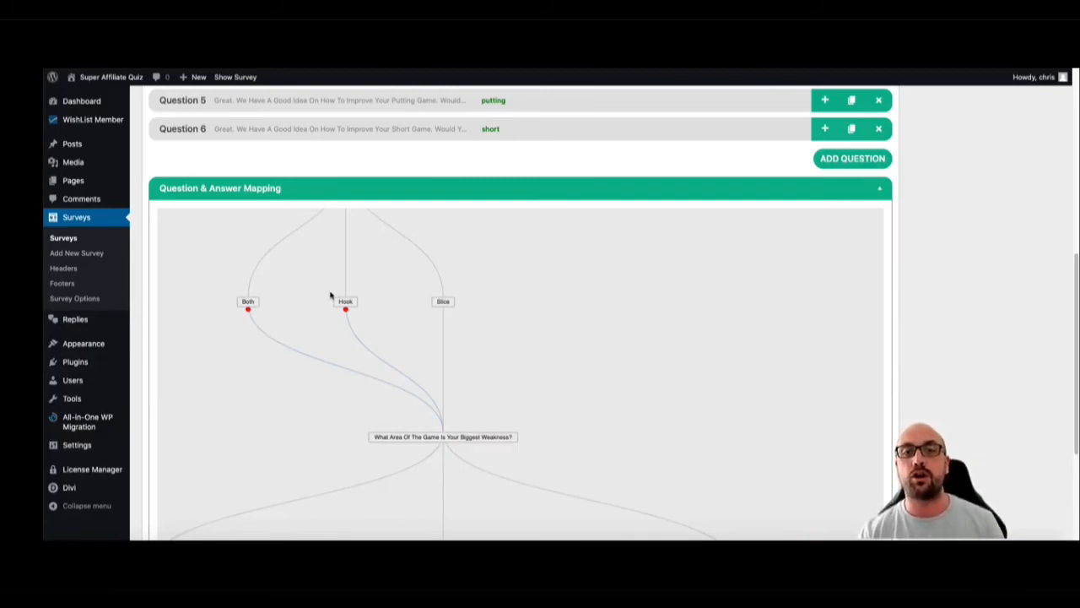
{"action": "scroll", "coordinate": [547, 287], "scroll_direction": "down", "scroll_amount": 4}
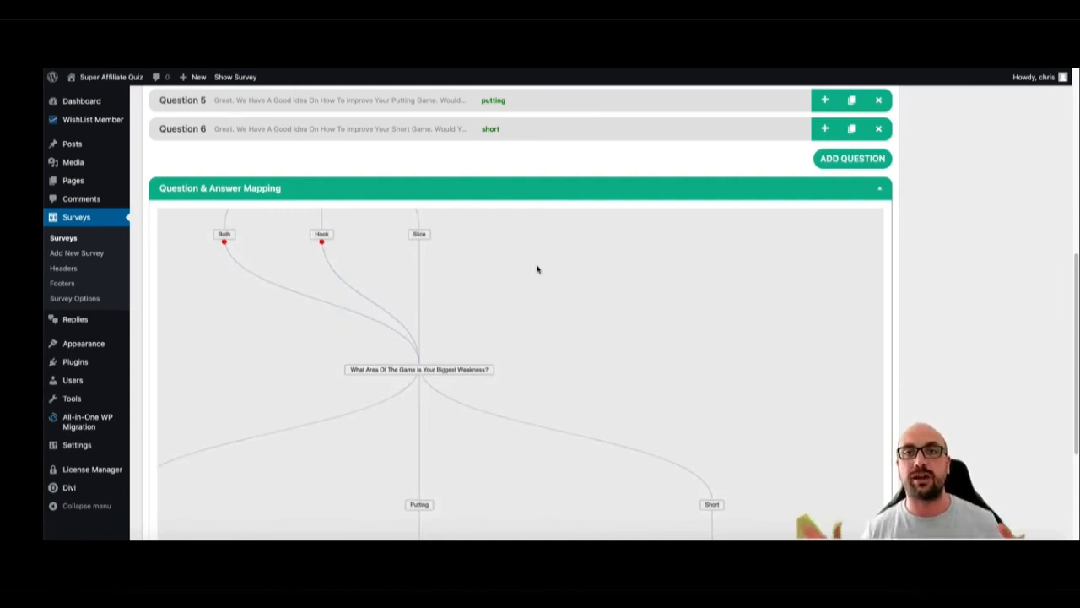
Open the survey's Dynamic Result settings under Survey Results and expand Result 1
{"action": "left_click_drag", "start_coordinate": [544, 268], "coordinate": [542, 277]}
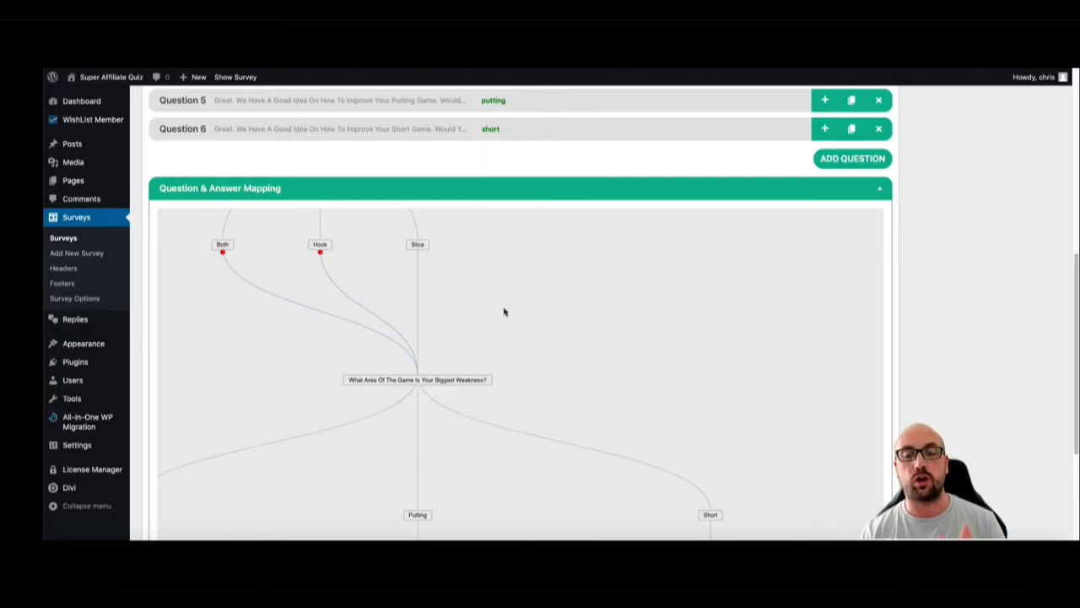
{"action": "scroll", "coordinate": [546, 132], "scroll_direction": "down", "scroll_amount": 2}
{"action": "scroll", "coordinate": [736, 236], "scroll_direction": "down", "scroll_amount": 4}
{"action": "scroll", "coordinate": [929, 268], "scroll_direction": "down", "scroll_amount": 3}
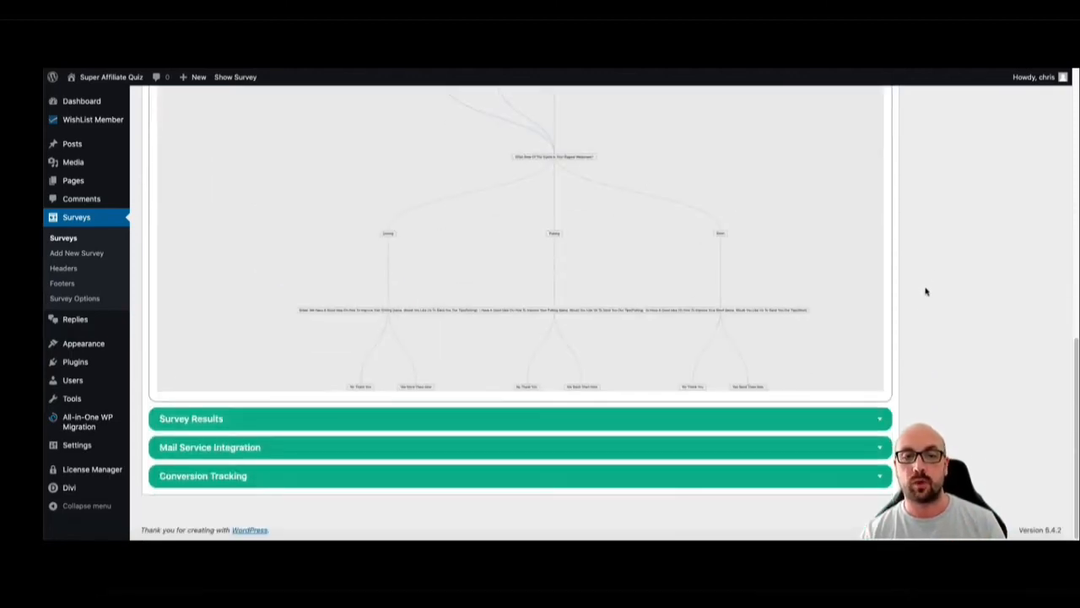
{"action": "left_click", "coordinate": [775, 418]}
{"action": "scroll", "coordinate": [926, 330], "scroll_direction": "down", "scroll_amount": 2}
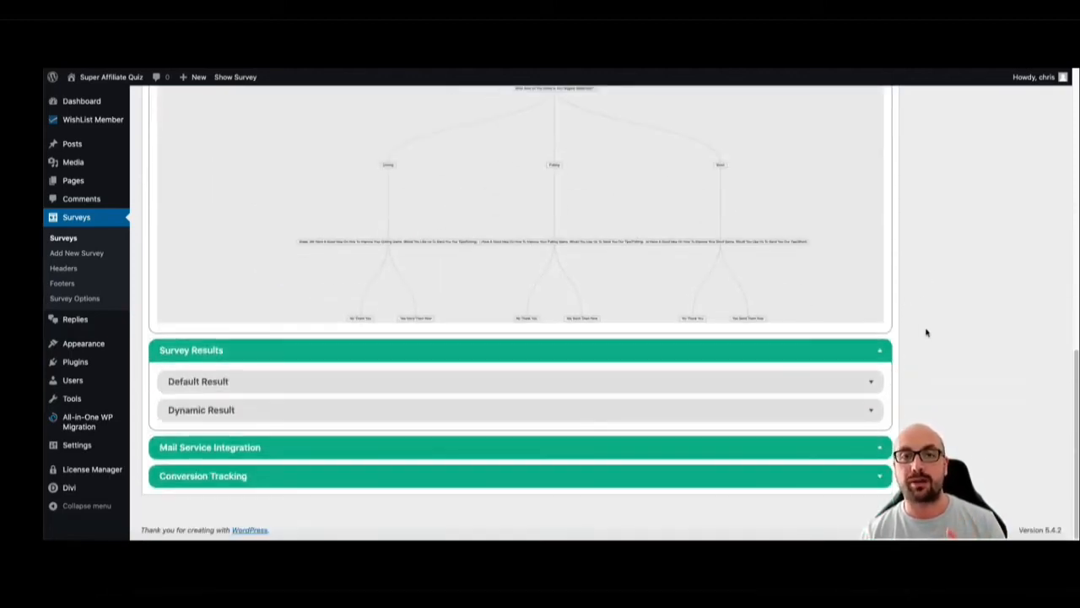
{"action": "scroll", "coordinate": [287, 420], "scroll_direction": "down", "scroll_amount": 1}
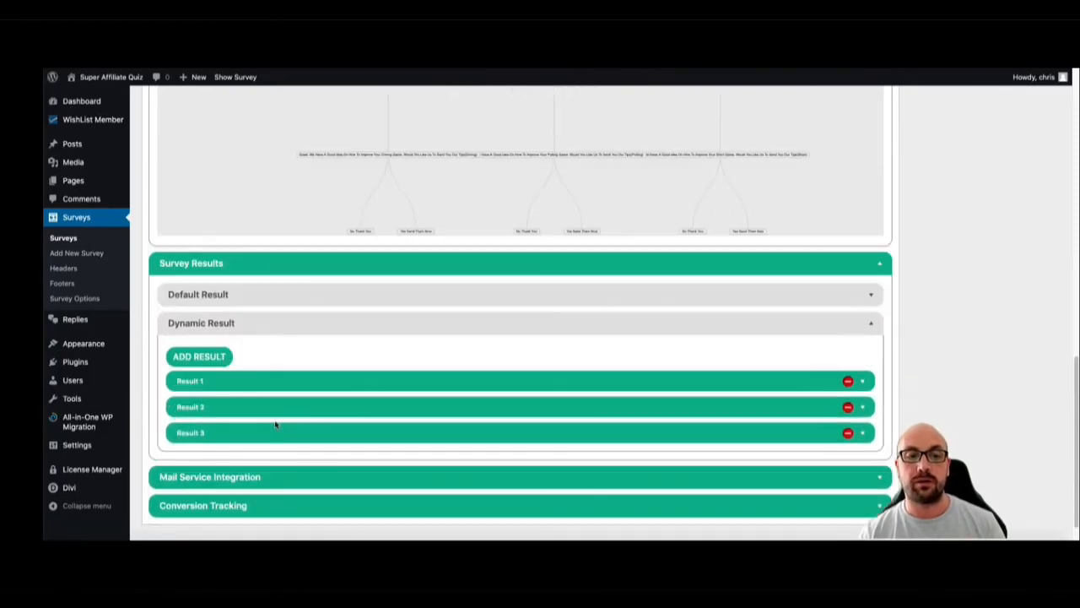
{"action": "left_click", "coordinate": [301, 385]}
{"action": "scroll", "coordinate": [469, 357], "scroll_direction": "down", "scroll_amount": 4}
{"action": "scroll", "coordinate": [544, 321], "scroll_direction": "up", "scroll_amount": 1}
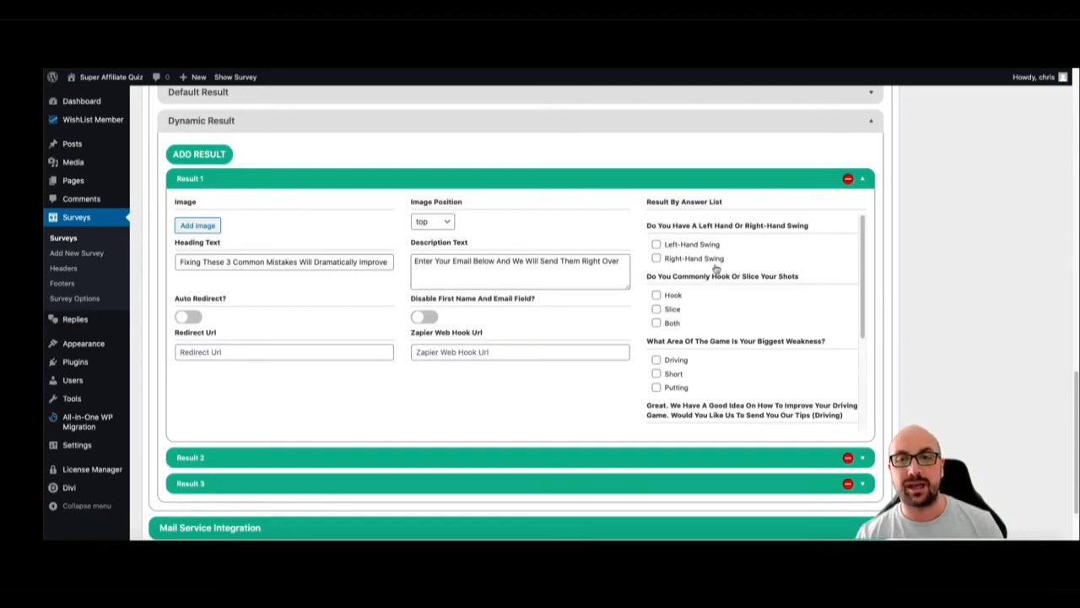
Tie Result 1 to the Left-Hand Swing, Hook and Driving answers in its Result By Answer List
{"action": "left_click", "coordinate": [657, 244]}
{"action": "left_click", "coordinate": [656, 283]}
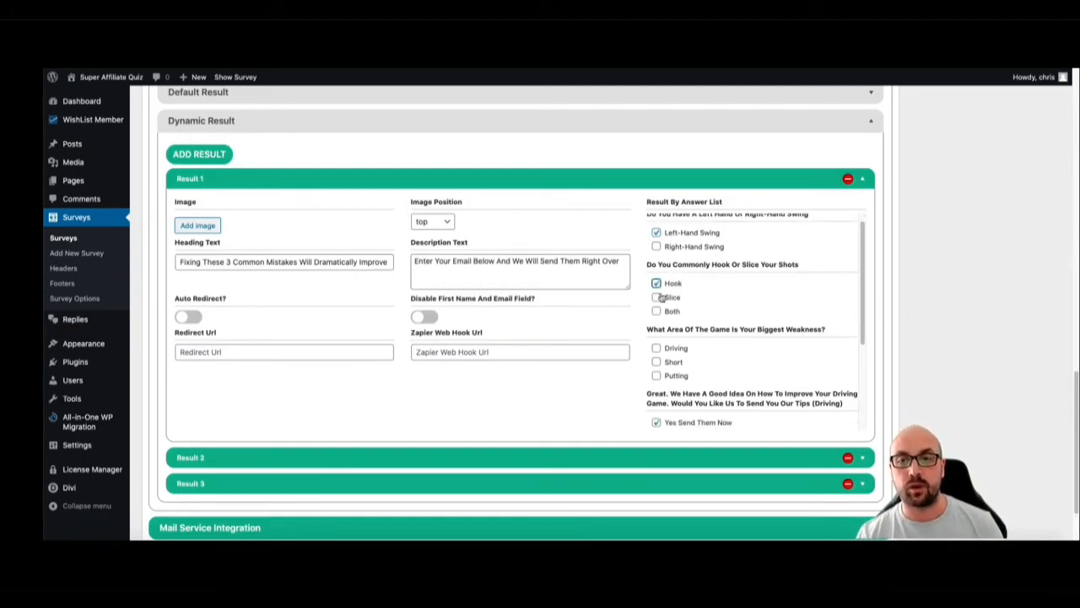
{"action": "scroll", "coordinate": [677, 316], "scroll_direction": "down", "scroll_amount": 2}
{"action": "left_click", "coordinate": [656, 281]}
{"action": "scroll", "coordinate": [659, 291], "scroll_direction": "down", "scroll_amount": 1}
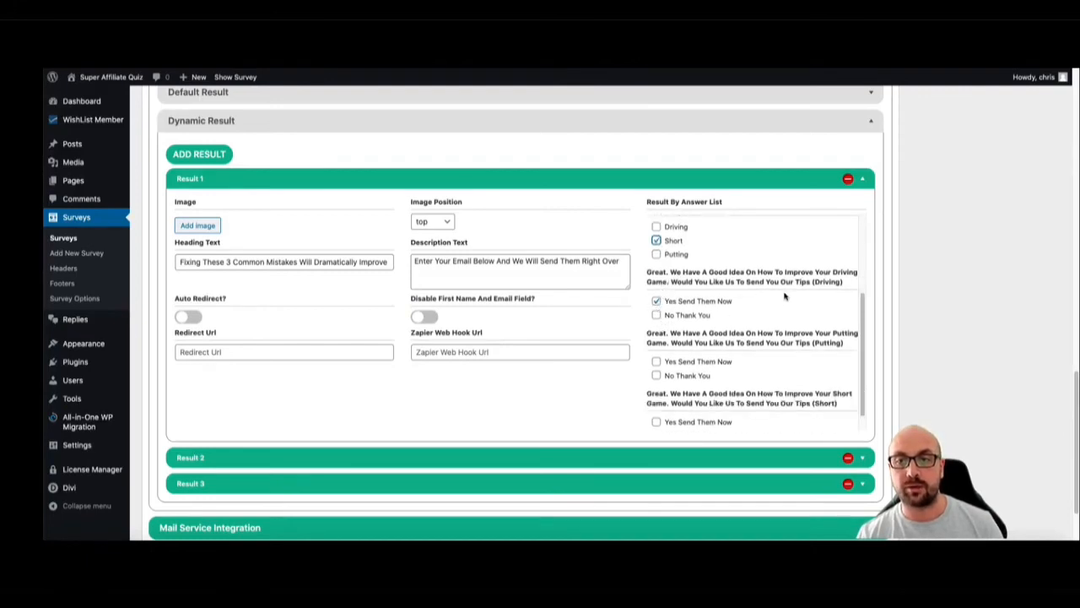
{"action": "scroll", "coordinate": [689, 311], "scroll_direction": "up", "scroll_amount": 3}
{"action": "left_click", "coordinate": [657, 295]}
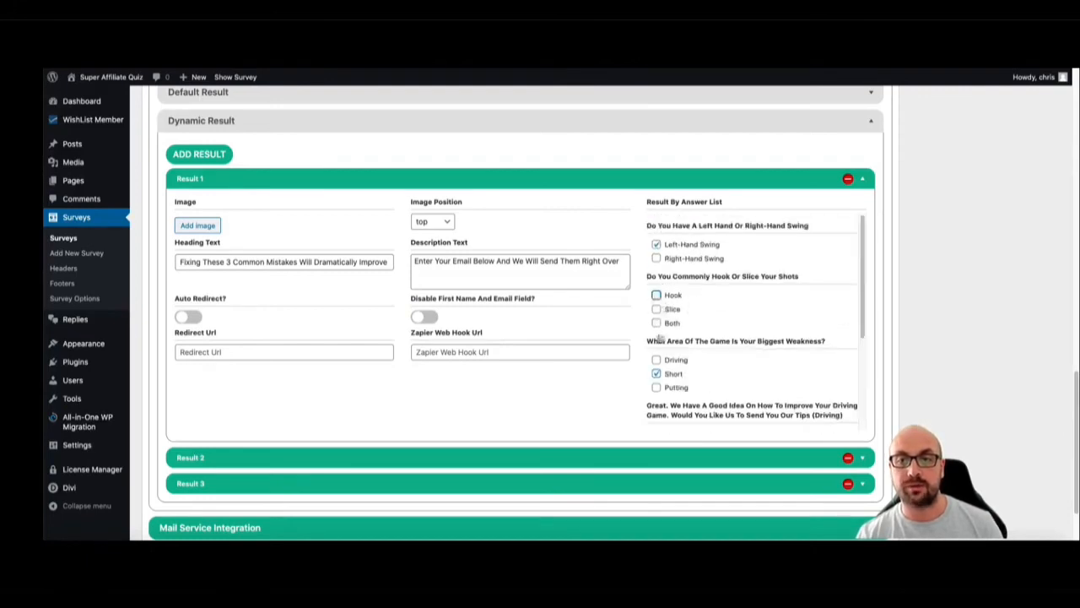
{"action": "left_click", "coordinate": [657, 373]}
{"action": "left_click", "coordinate": [656, 360]}
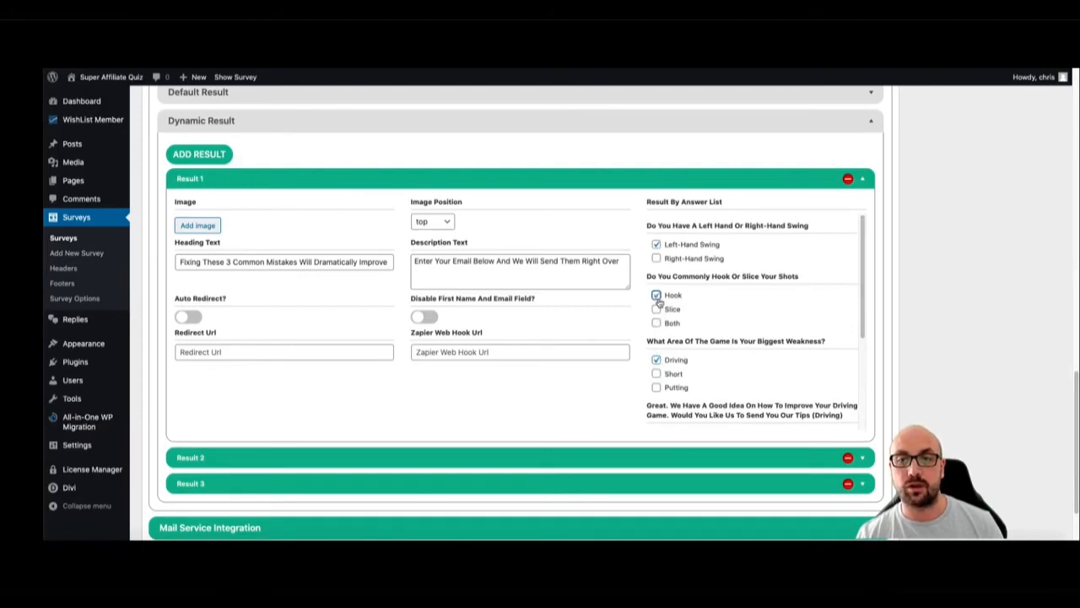
{"action": "scroll", "coordinate": [690, 349], "scroll_direction": "down", "scroll_amount": 2}
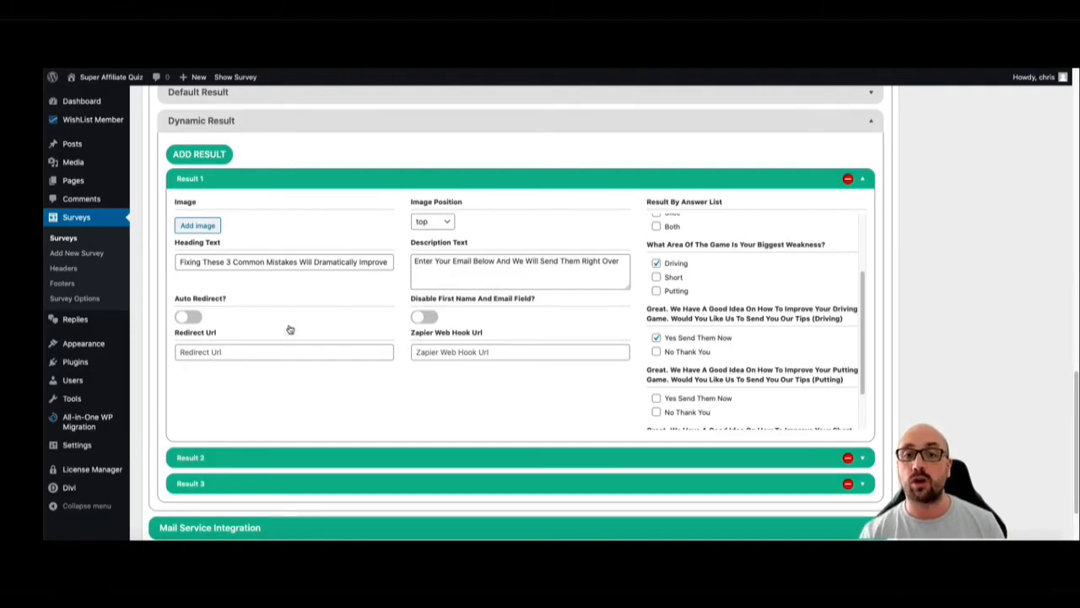
Examine Result 1's Zapier web hook, redirect and email field options together with its answer conditions
{"action": "left_click", "coordinate": [427, 352]}
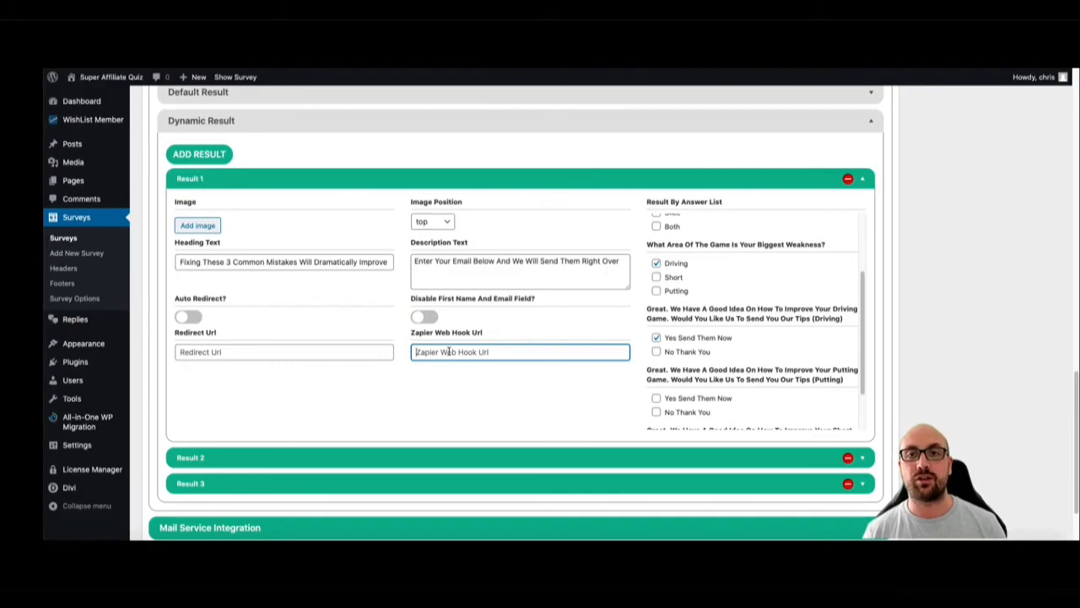
{"action": "scroll", "coordinate": [692, 274], "scroll_direction": "up", "scroll_amount": 3}
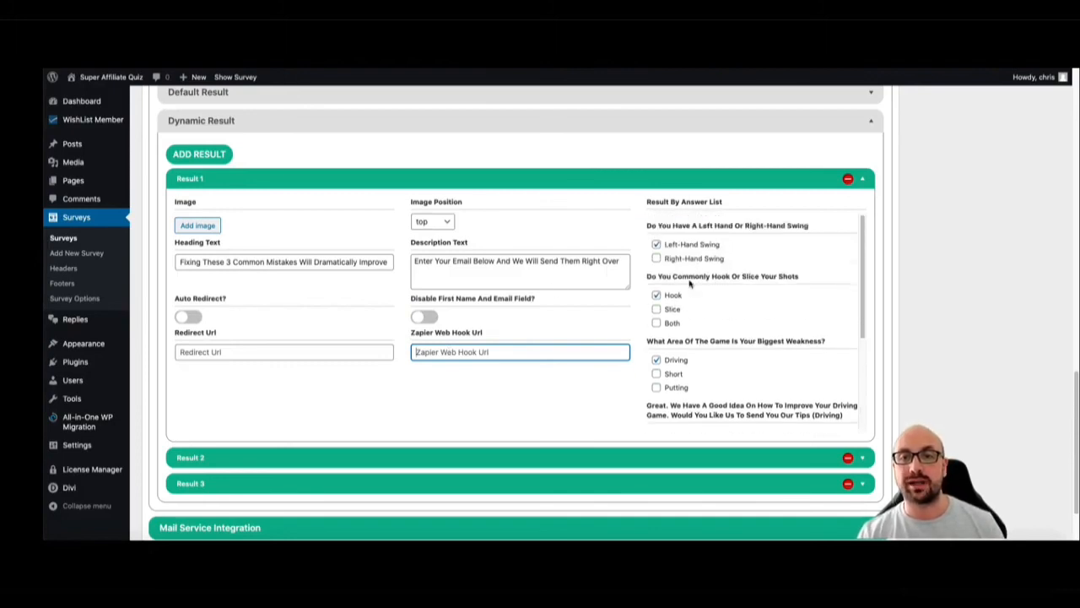
{"action": "scroll", "coordinate": [687, 254], "scroll_direction": "down", "scroll_amount": 1}
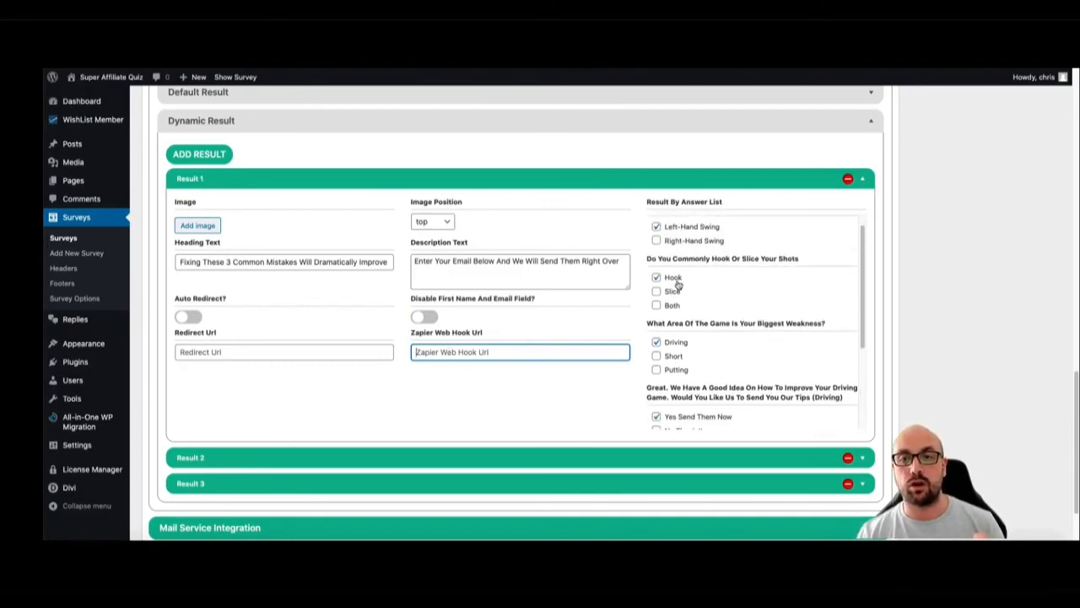
{"action": "scroll", "coordinate": [678, 285], "scroll_direction": "down", "scroll_amount": 3}
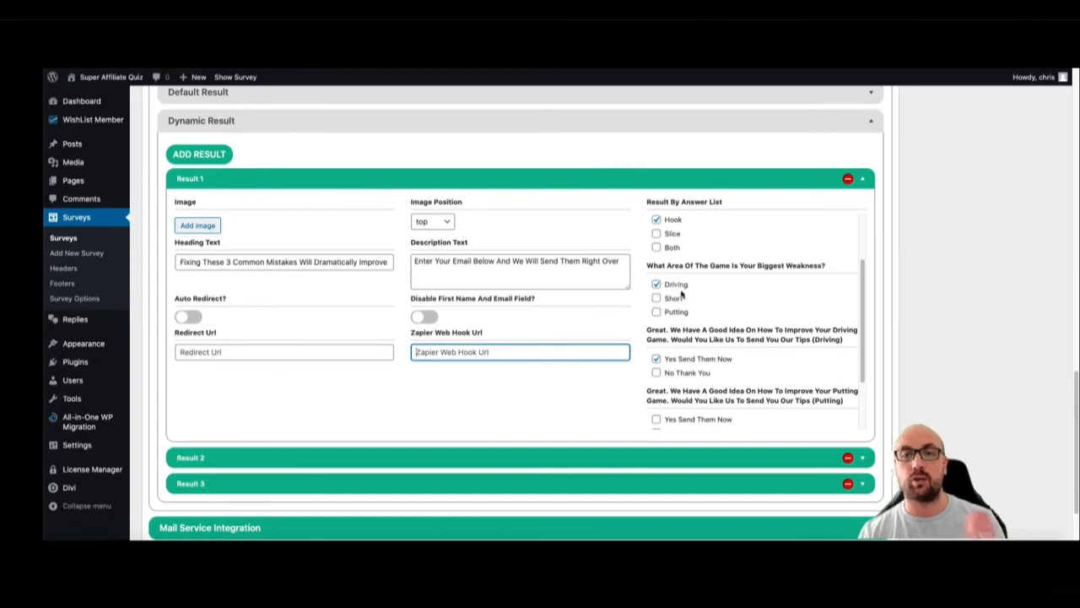
{"action": "scroll", "coordinate": [683, 295], "scroll_direction": "down", "scroll_amount": 1}
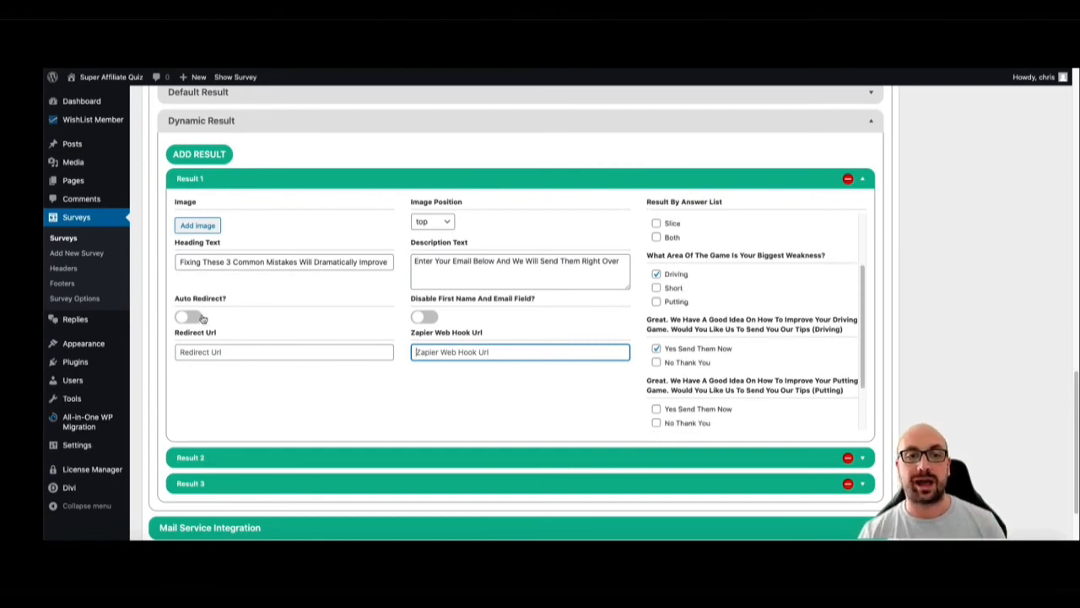
{"action": "left_click", "coordinate": [208, 354]}
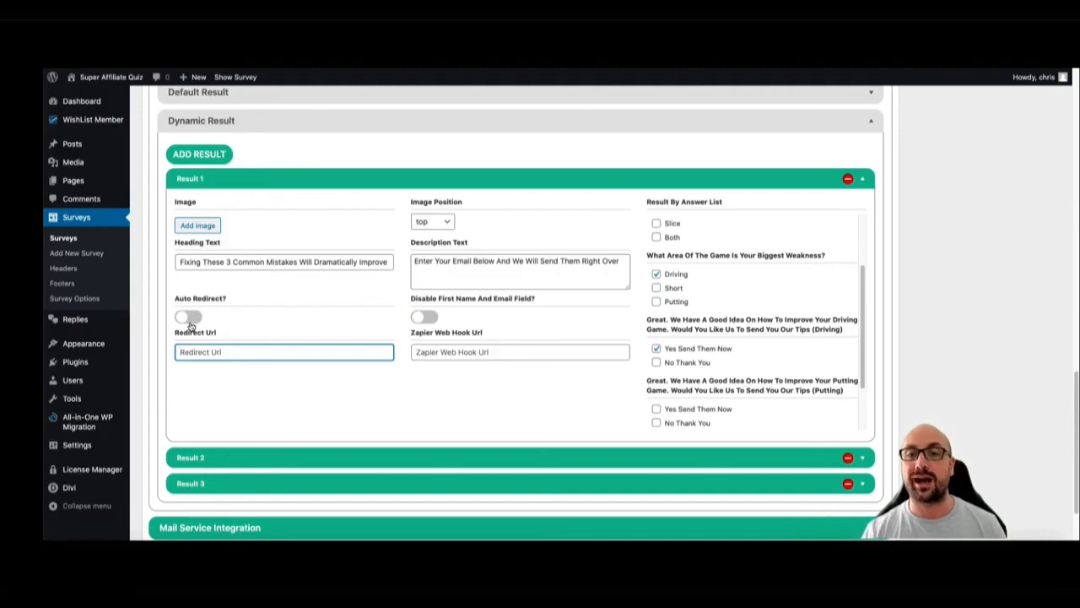
{"action": "scroll", "coordinate": [679, 244], "scroll_direction": "up", "scroll_amount": 1}
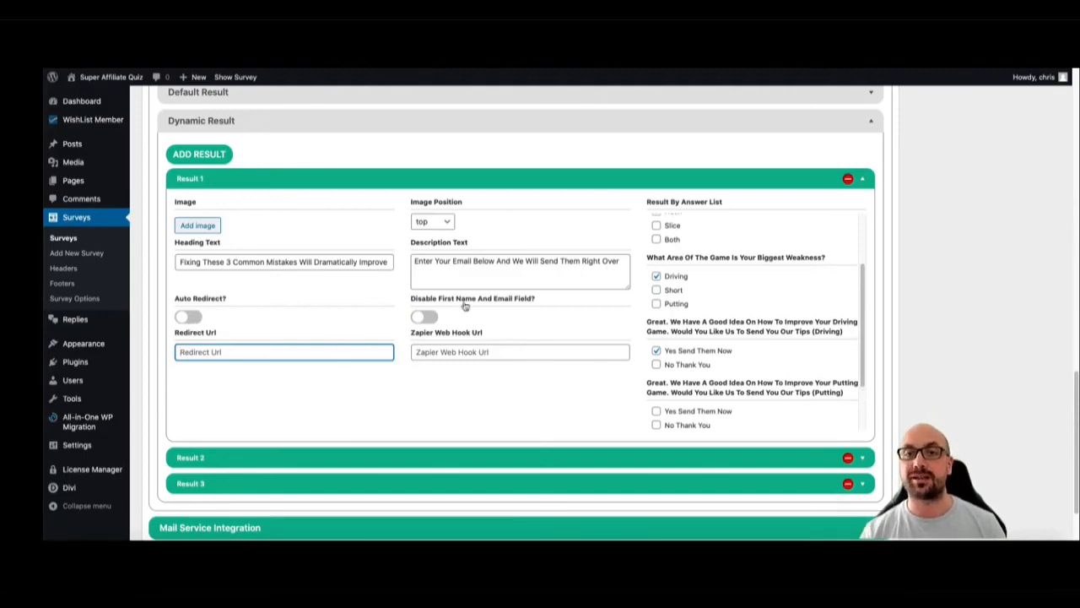
{"action": "scroll", "coordinate": [735, 299], "scroll_direction": "up", "scroll_amount": 1}
{"action": "scroll", "coordinate": [679, 243], "scroll_direction": "up", "scroll_amount": 2}
{"action": "scroll", "coordinate": [679, 249], "scroll_direction": "down", "scroll_amount": 1}
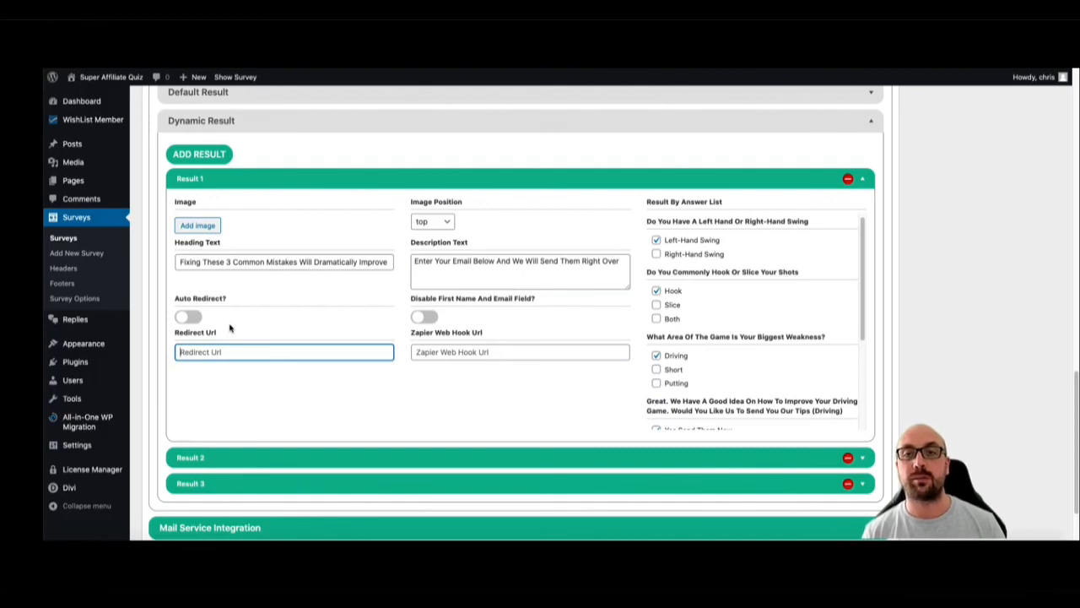
{"action": "scroll", "coordinate": [693, 322], "scroll_direction": "down", "scroll_amount": 2}
{"action": "scroll", "coordinate": [695, 324], "scroll_direction": "down", "scroll_amount": 2}
{"action": "scroll", "coordinate": [695, 323], "scroll_direction": "up", "scroll_amount": 2}
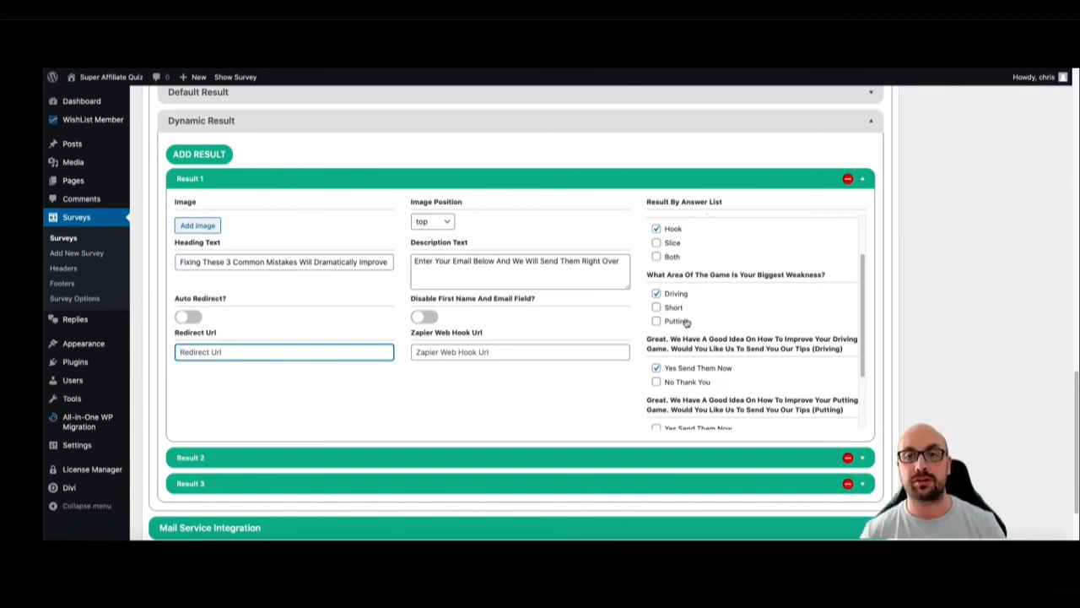
Open the Mail Service Integration and Conversion Tracking sections and review their options
{"action": "scroll", "coordinate": [507, 146], "scroll_direction": "down", "scroll_amount": 2}
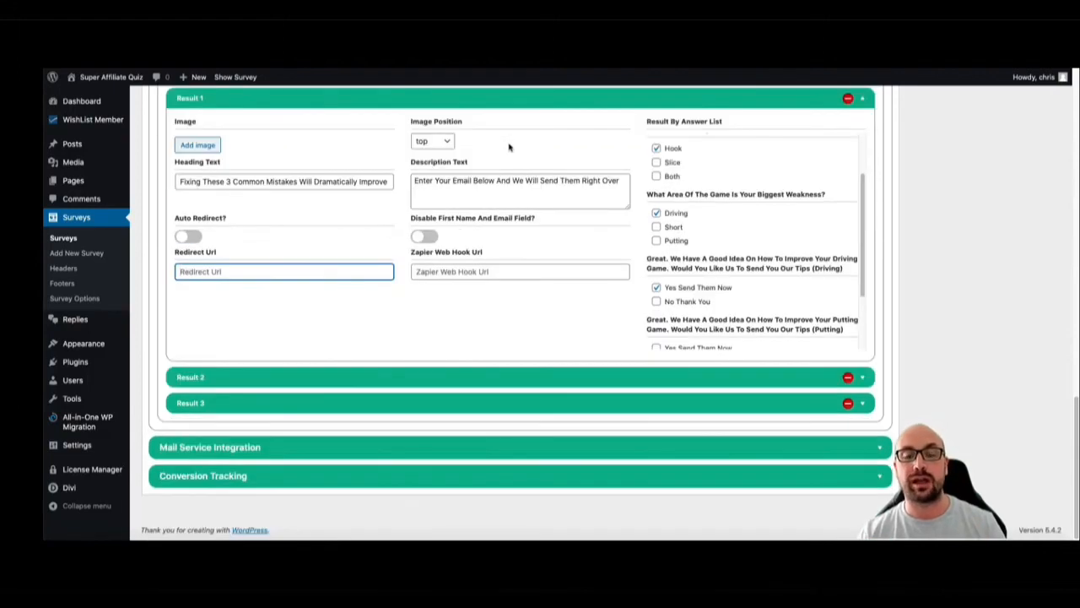
{"action": "left_click", "coordinate": [367, 448]}
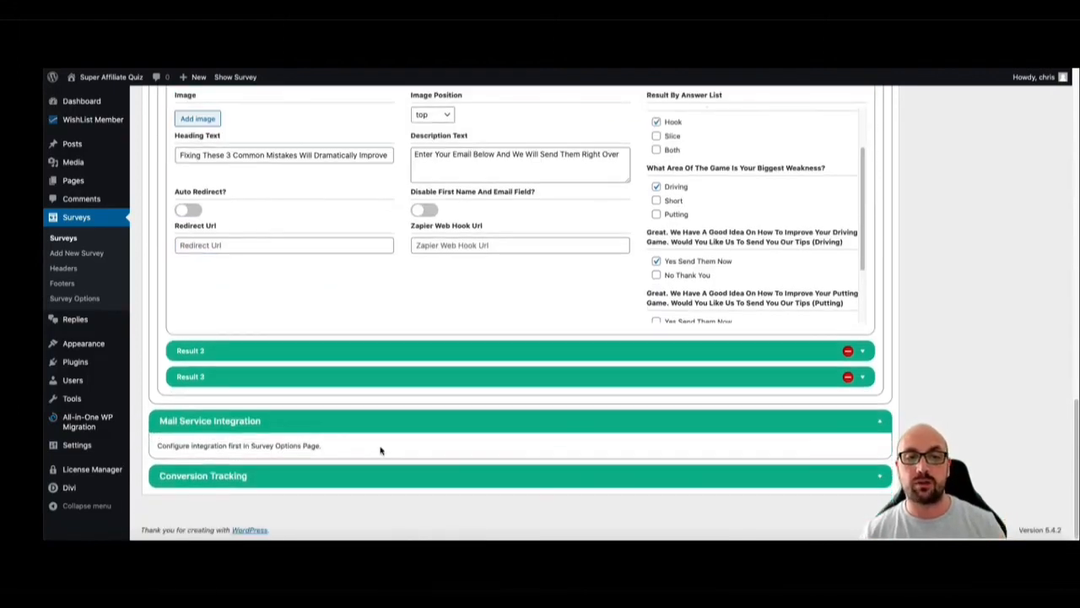
{"action": "left_click", "coordinate": [320, 474]}
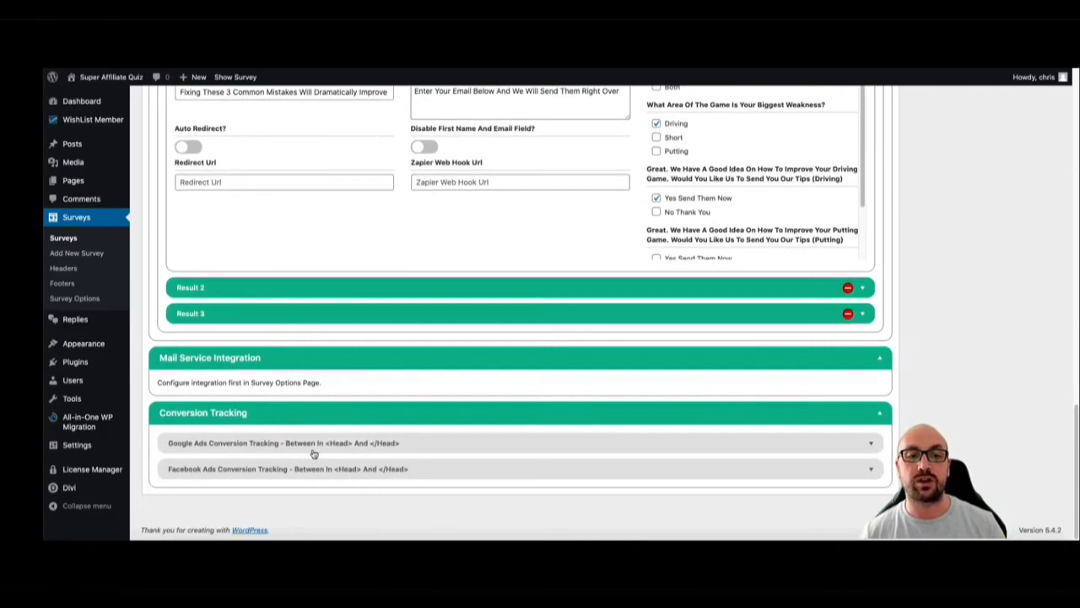
{"action": "left_click", "coordinate": [397, 419]}
{"action": "scroll", "coordinate": [387, 409], "scroll_direction": "up", "scroll_amount": 5}
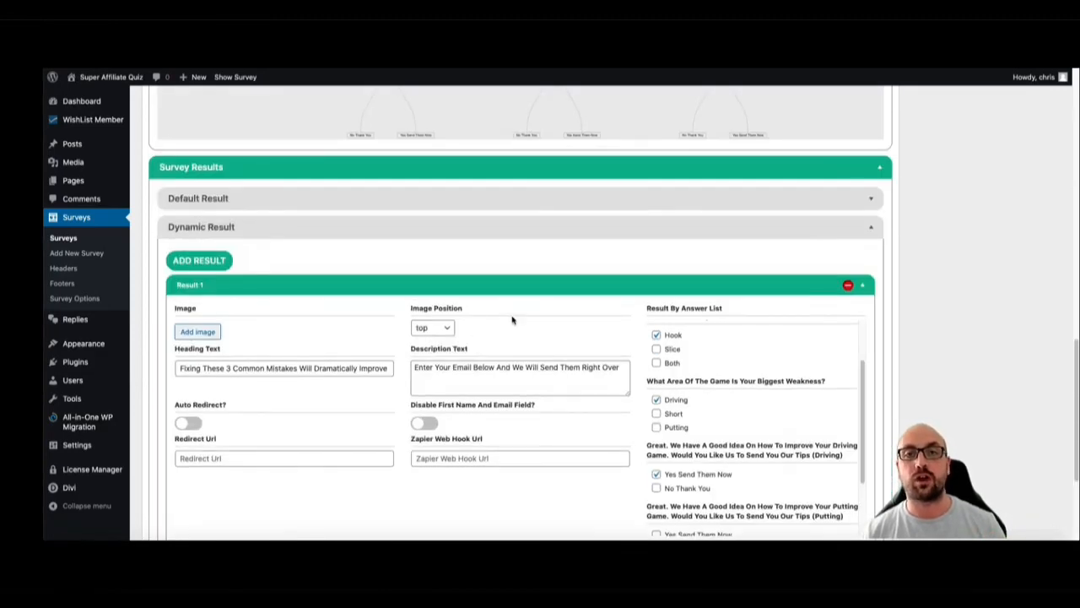
{"action": "scroll", "coordinate": [512, 320], "scroll_direction": "up", "scroll_amount": 8}
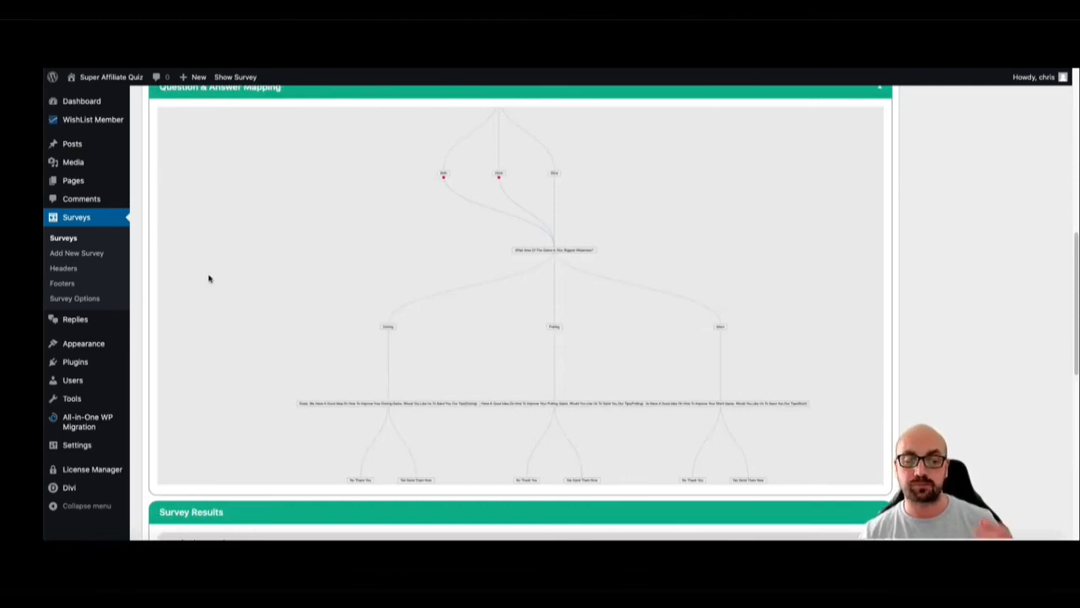
In Survey Options, set up a new template from the Golf Swing survey and name it GolfSwing1
{"action": "left_click", "coordinate": [79, 298]}
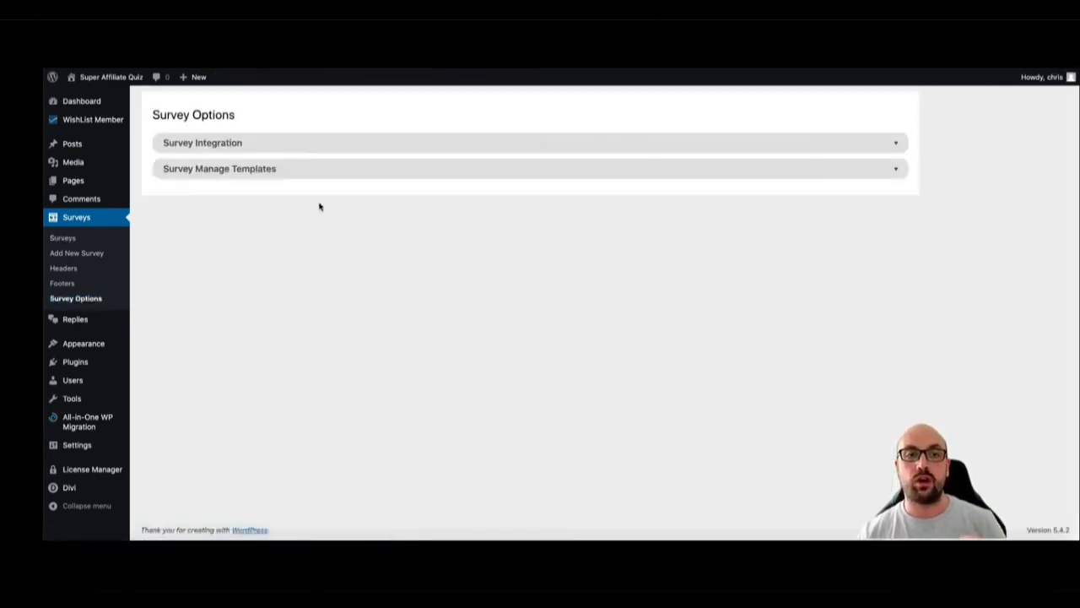
{"action": "left_click", "coordinate": [333, 173]}
{"action": "left_click", "coordinate": [228, 213]}
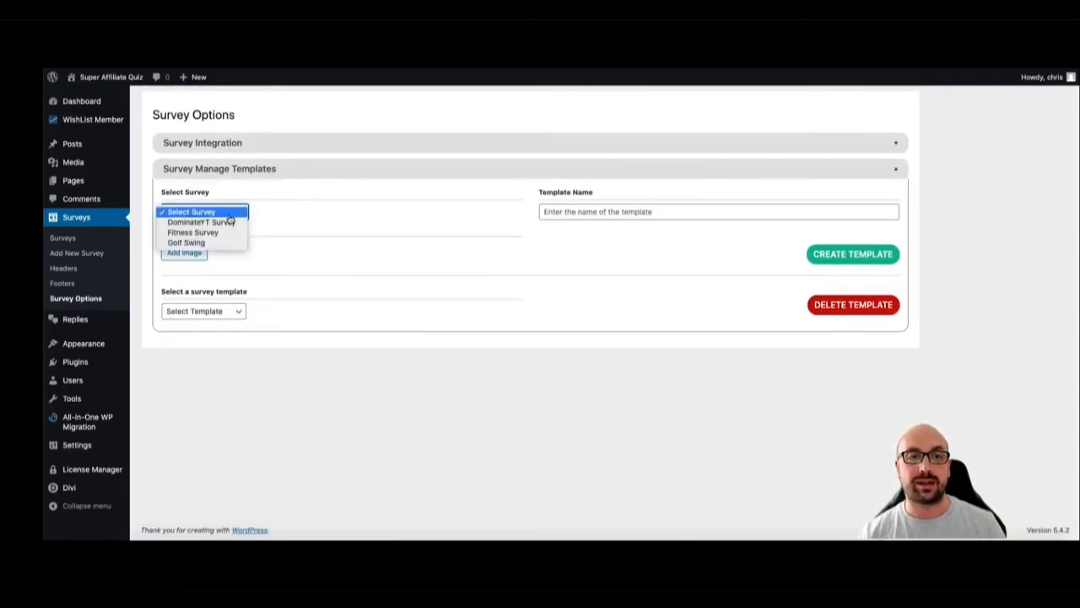
{"action": "left_click", "coordinate": [213, 242]}
{"action": "left_click", "coordinate": [564, 211]}
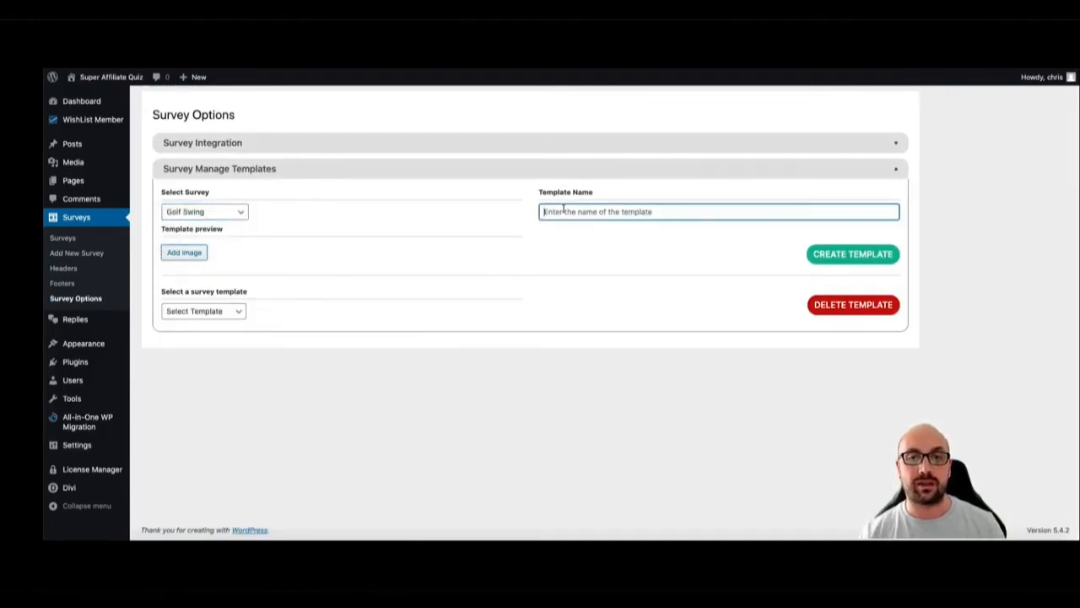
{"action": "type", "text": "GolfSwing1"}
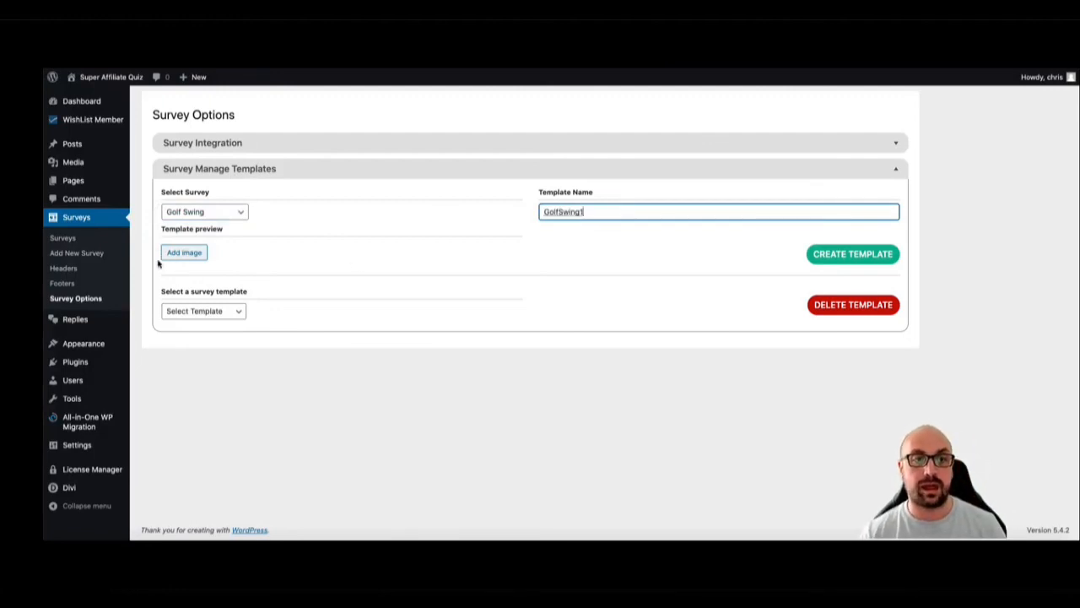
Add the GOLF logo from the media library as the template's preview image
{"action": "left_click", "coordinate": [188, 255]}
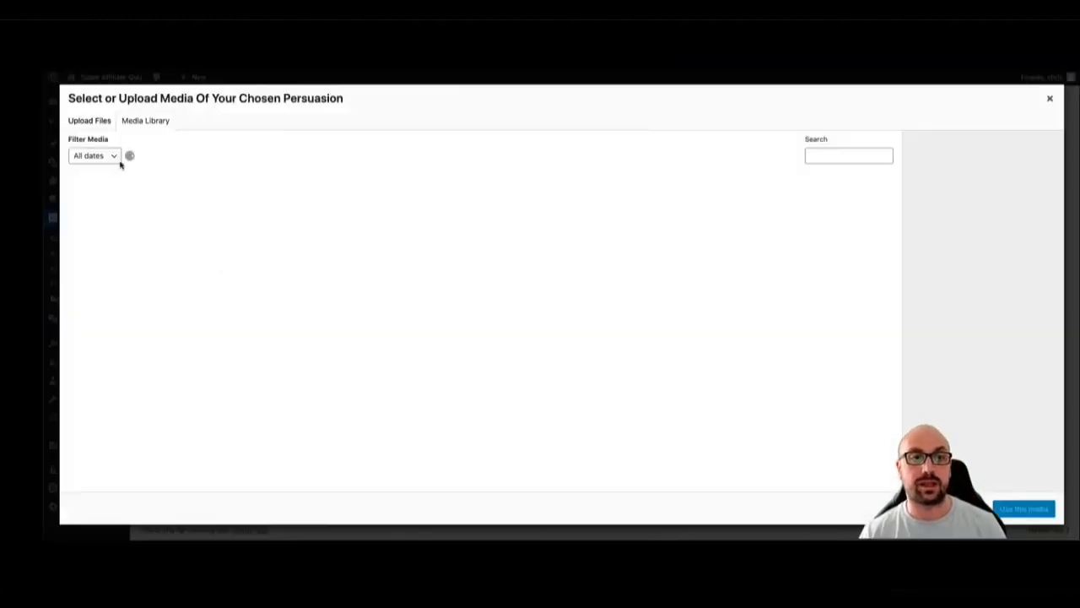
{"action": "left_click", "coordinate": [297, 210]}
{"action": "left_click", "coordinate": [1020, 508]}
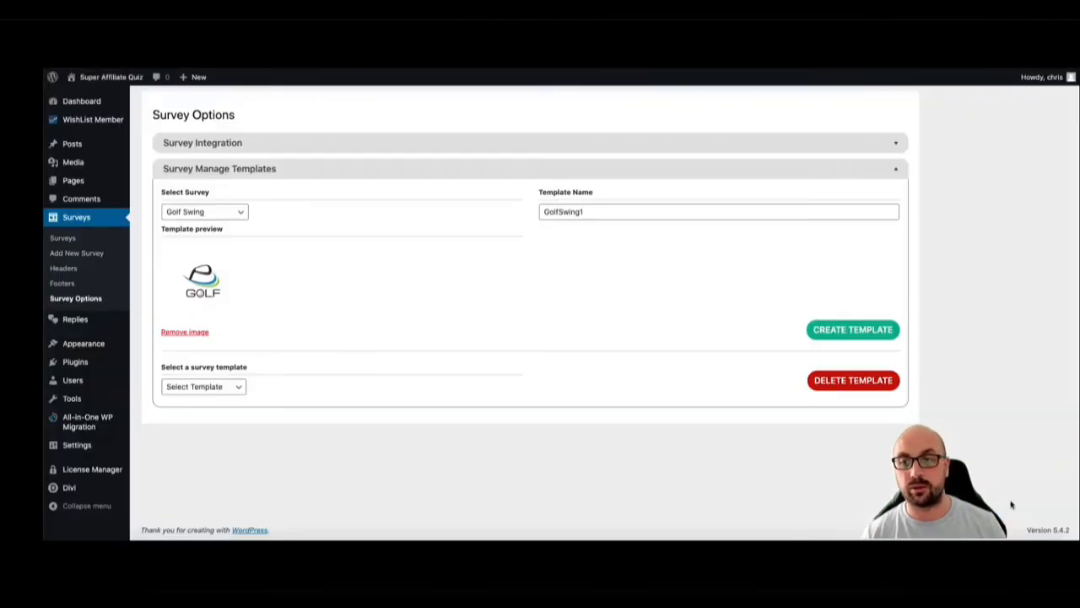
Select Golf Swing Affiliate among the existing survey templates and create the GolfSwing1 template
{"action": "left_click", "coordinate": [224, 388]}
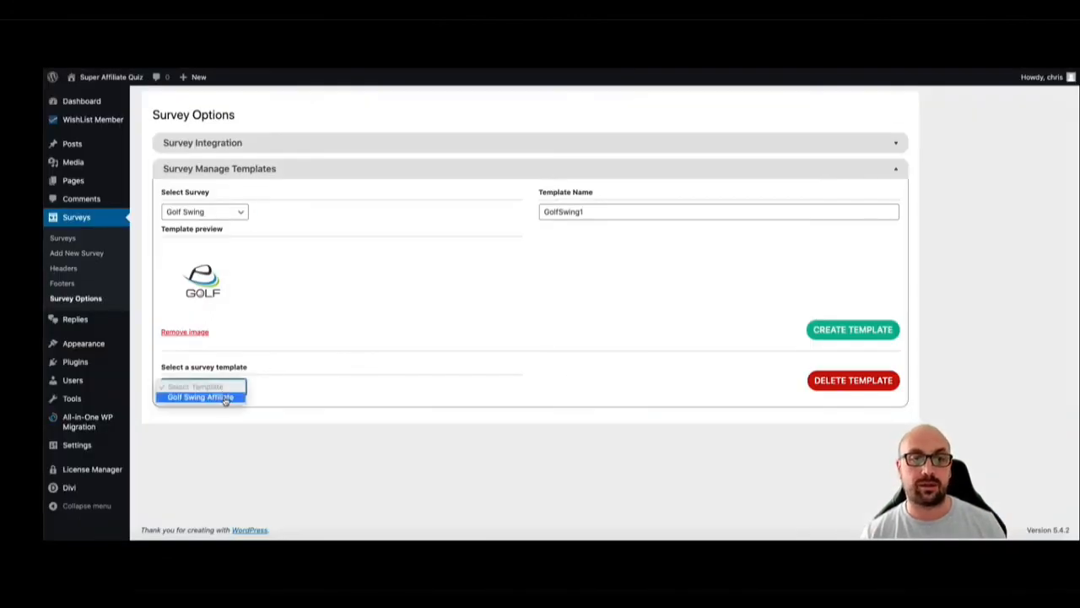
{"action": "left_click", "coordinate": [223, 396]}
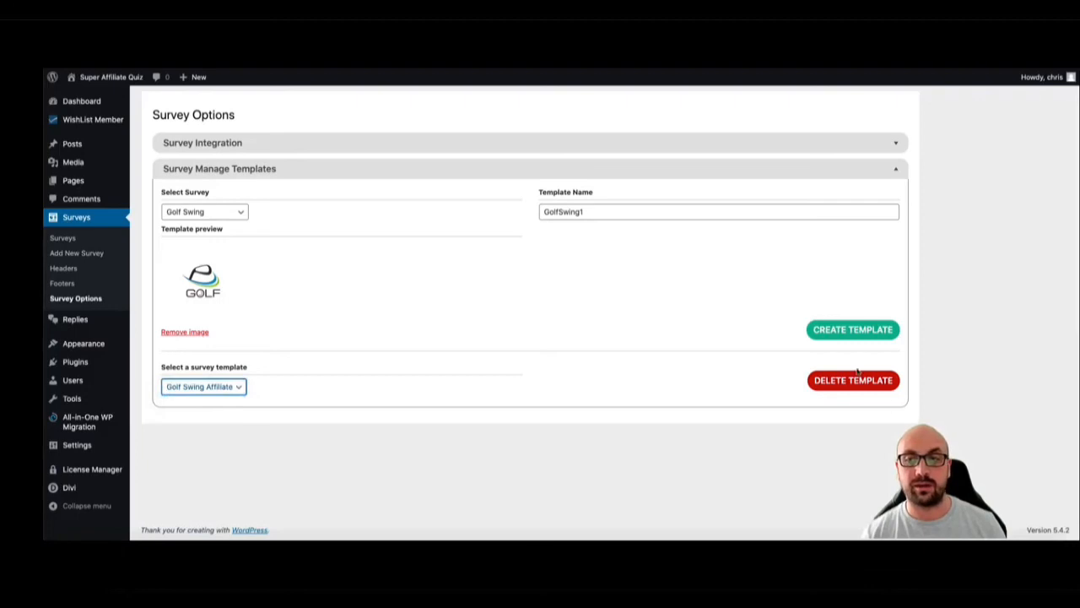
{"action": "left_click", "coordinate": [847, 335]}
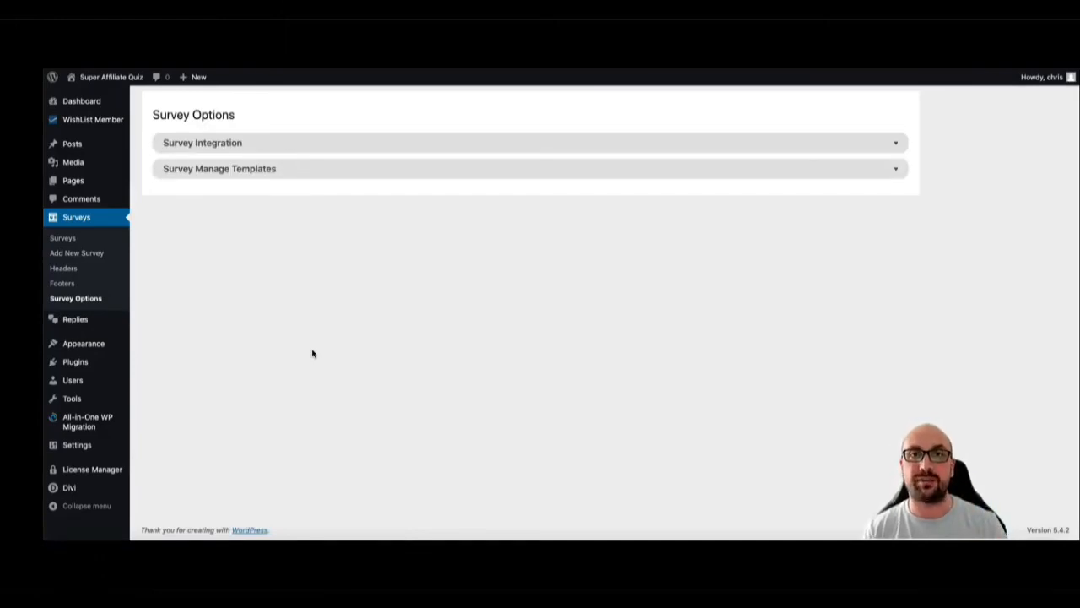
Start a new survey and load the Golf Swing Affiliate template into it
{"action": "left_click", "coordinate": [85, 253]}
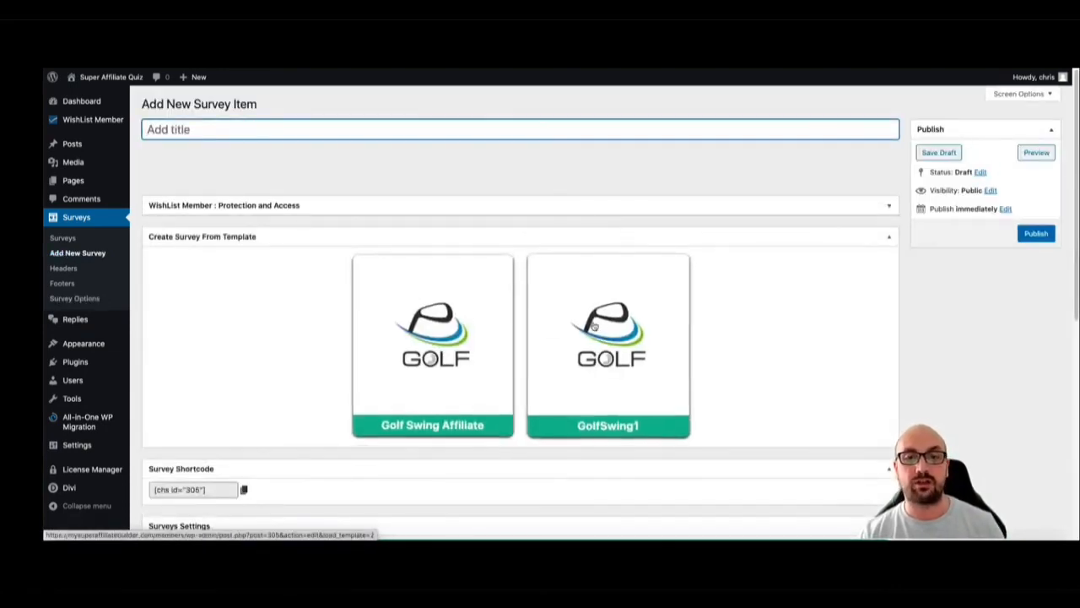
{"action": "left_click", "coordinate": [477, 309]}
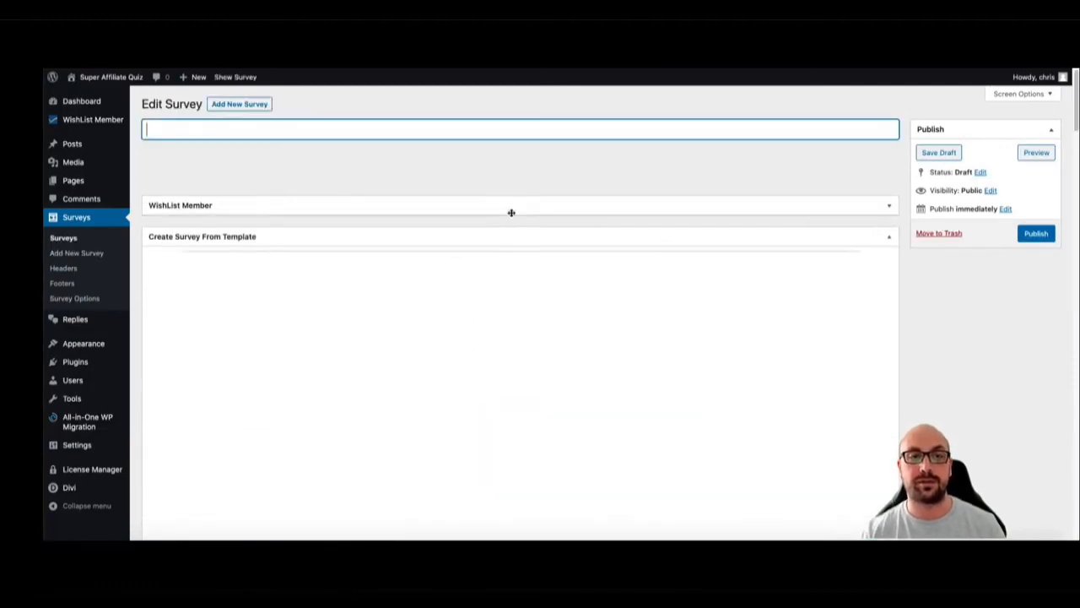
{"action": "scroll", "coordinate": [507, 242], "scroll_direction": "down", "scroll_amount": 8}
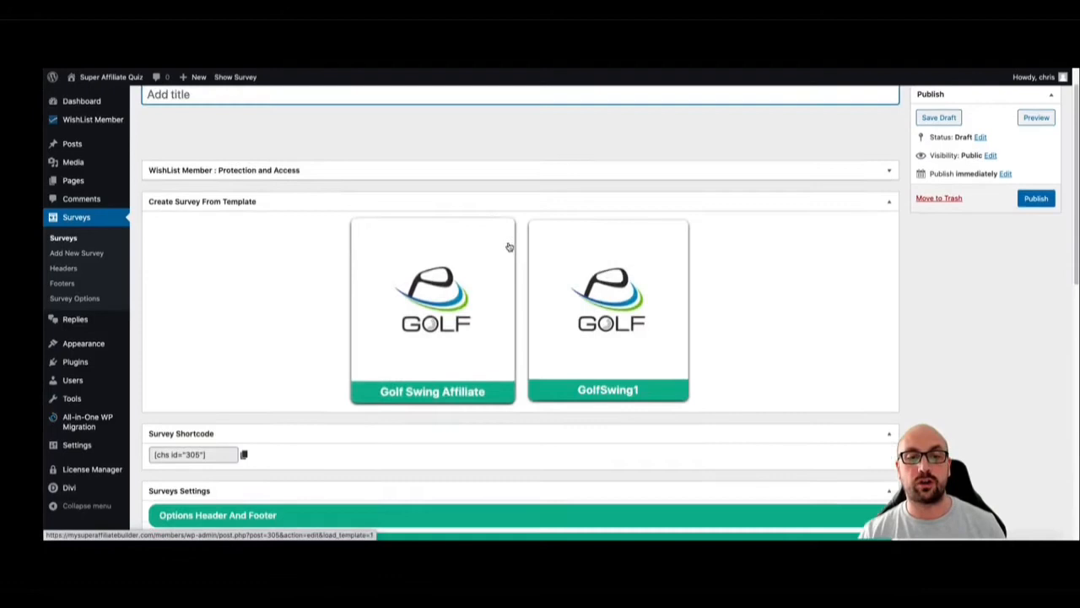
Open the new survey's Question & Answer Mapping and review the questions and answers loaded from the template
{"action": "scroll", "coordinate": [400, 335], "scroll_direction": "down", "scroll_amount": 3}
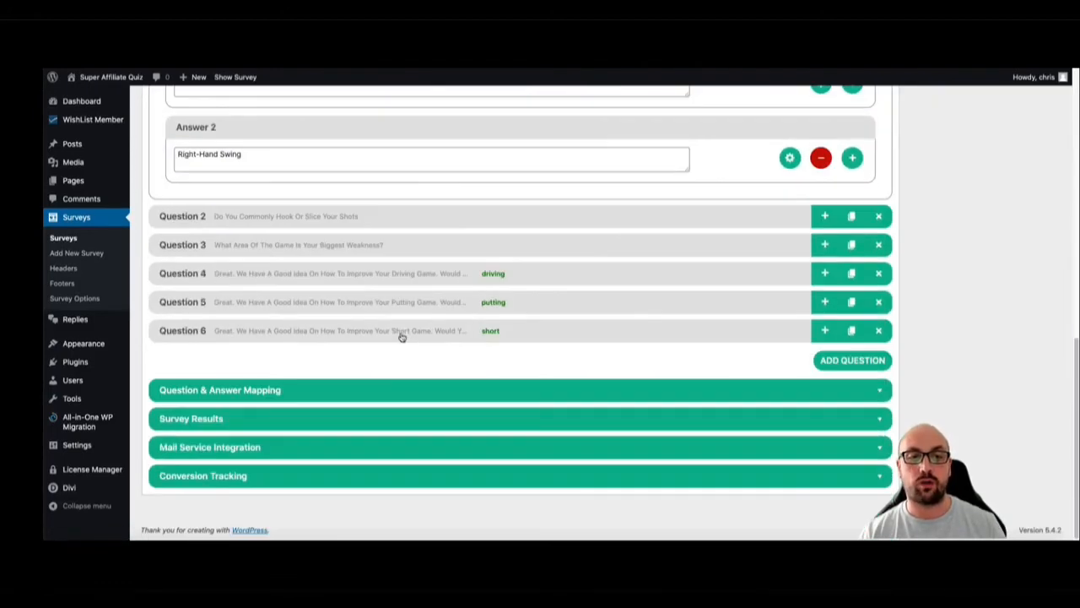
{"action": "left_click", "coordinate": [369, 390]}
{"action": "scroll", "coordinate": [448, 376], "scroll_direction": "down", "scroll_amount": 2}
{"action": "scroll", "coordinate": [436, 211], "scroll_direction": "up", "scroll_amount": 3}
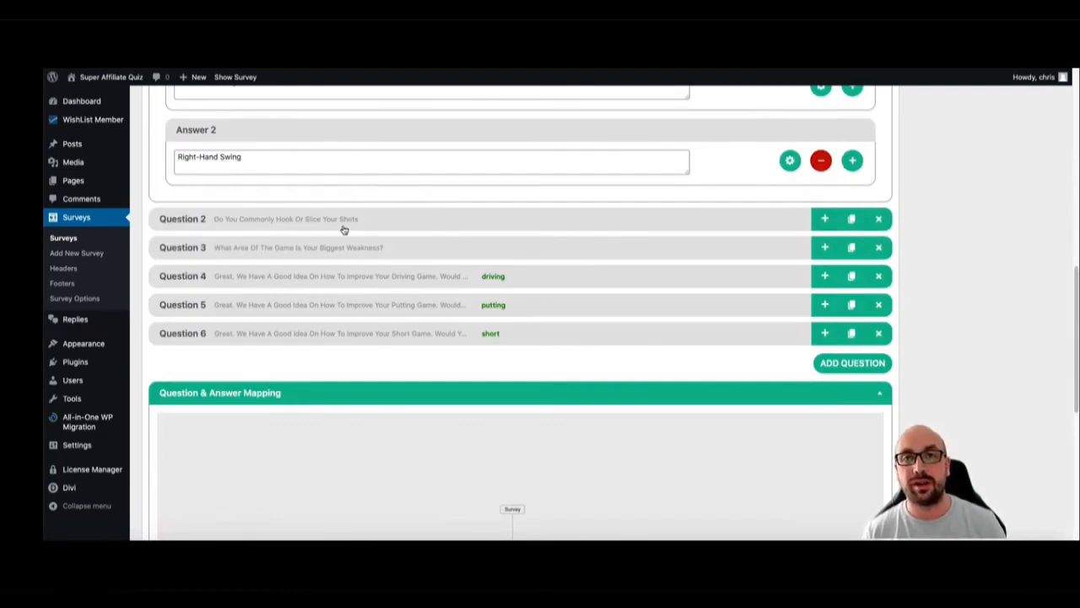
{"action": "scroll", "coordinate": [401, 223], "scroll_direction": "up", "scroll_amount": 5}
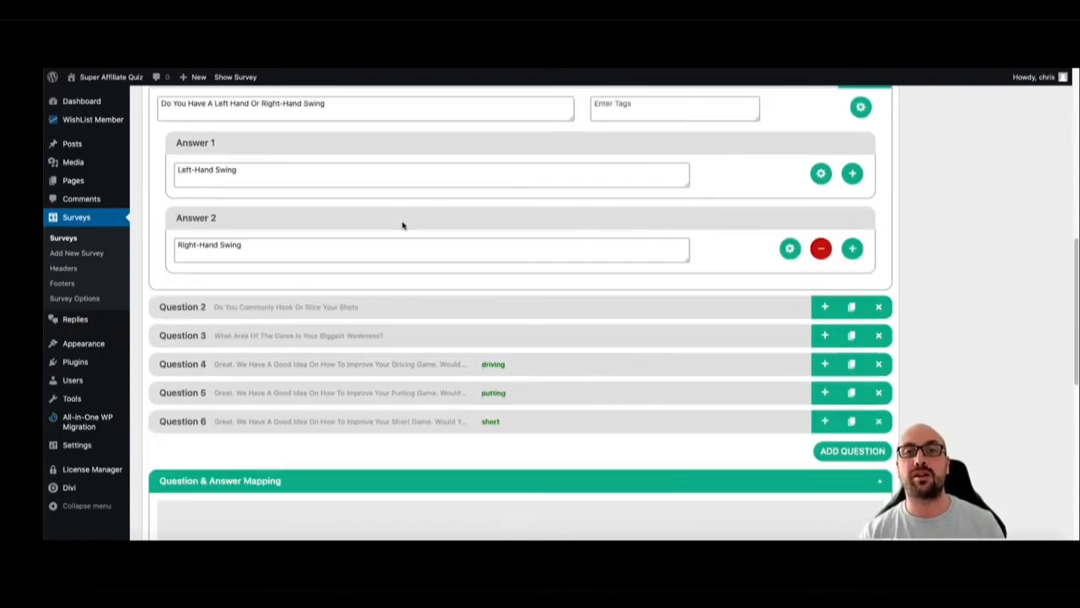